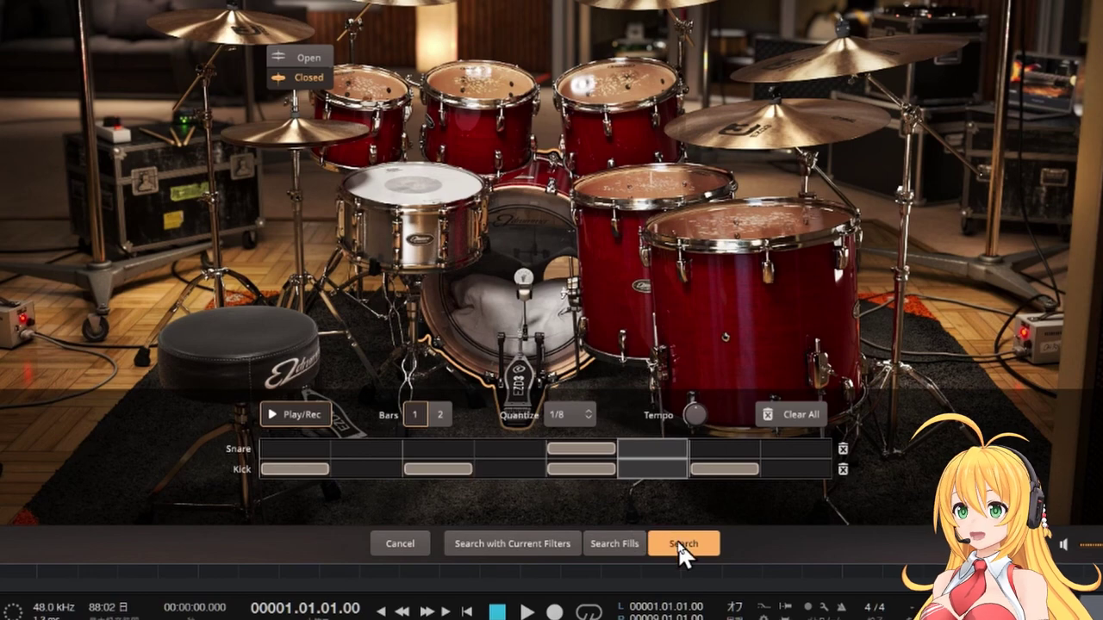
- Search for grooves matching the tapped pattern and audition Bridge 03 (Uptempo Punk 186 BPM) and Intro 02 (Twisty 140 BPM)
left_click(680, 544)
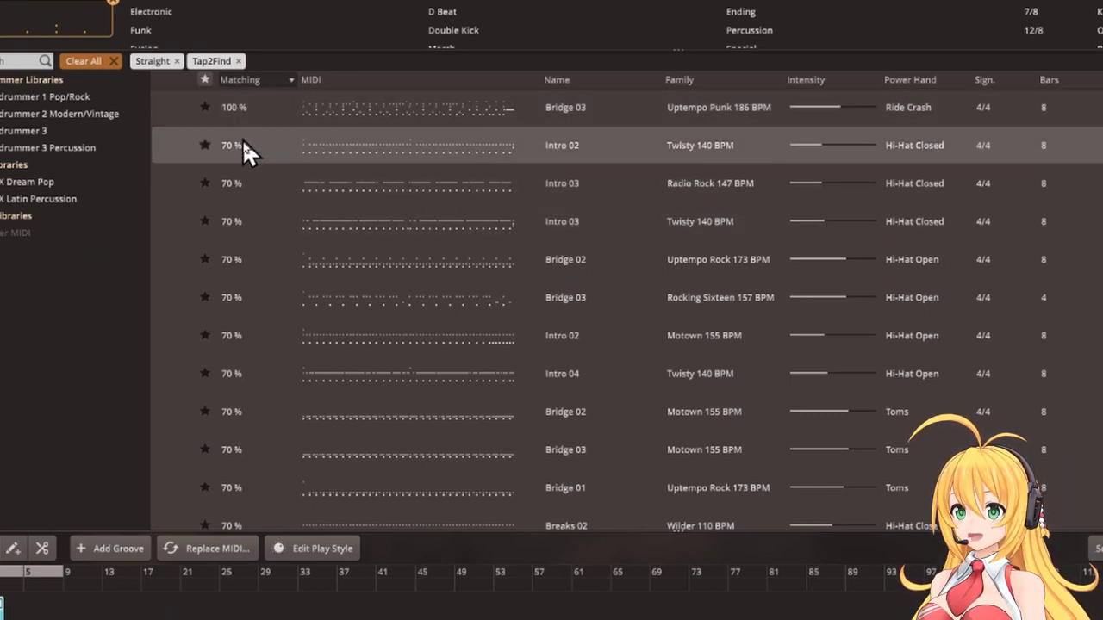
mouse_move(185, 156)
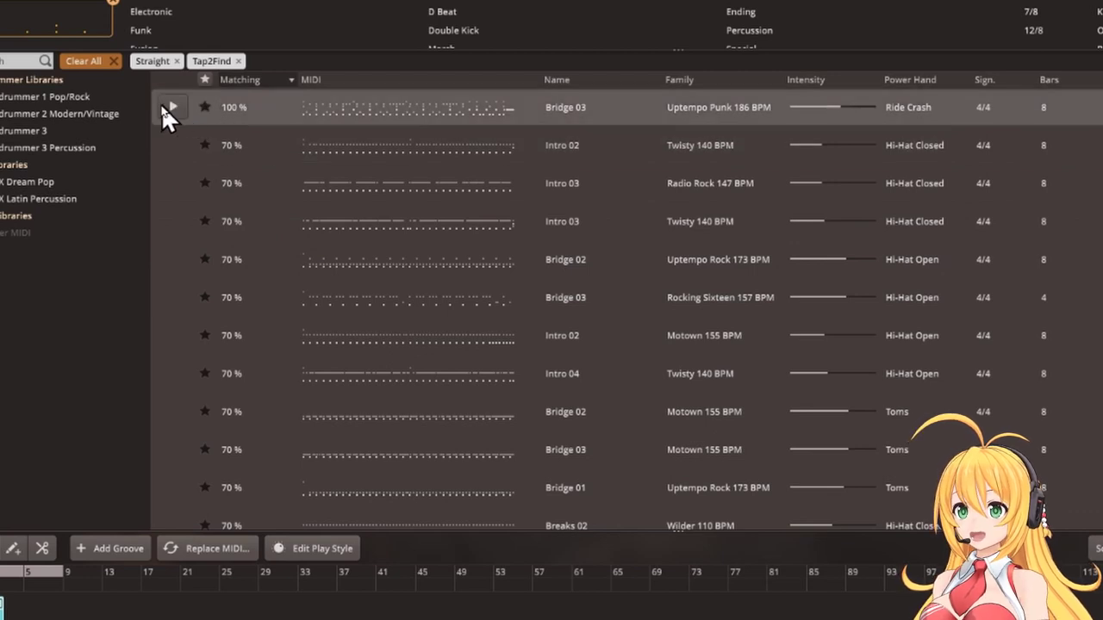
left_click(163, 108)
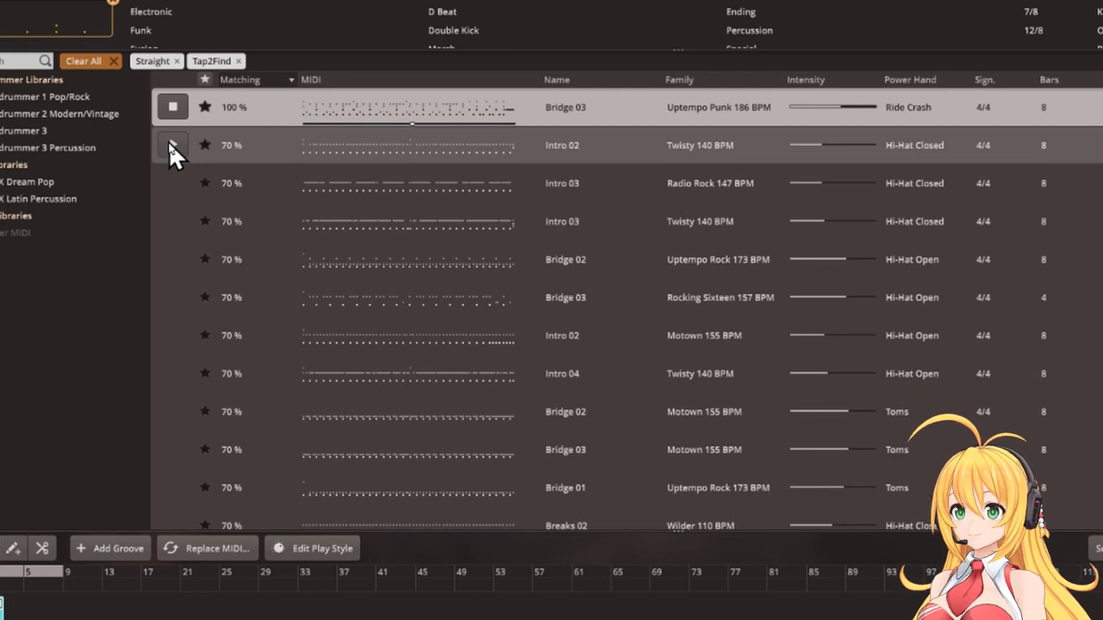
left_click(172, 145)
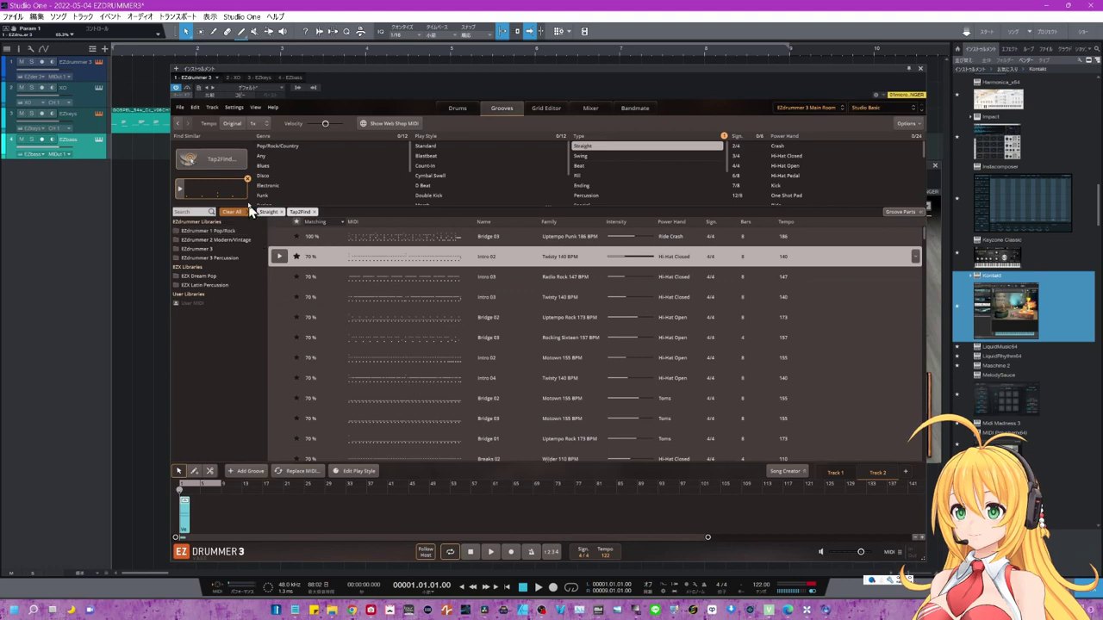
- Extend the Tap2Find pattern to 2 bars, add kicks on all four beats and a snare on beat 3 of bar 2, and search again
left_click(229, 164)
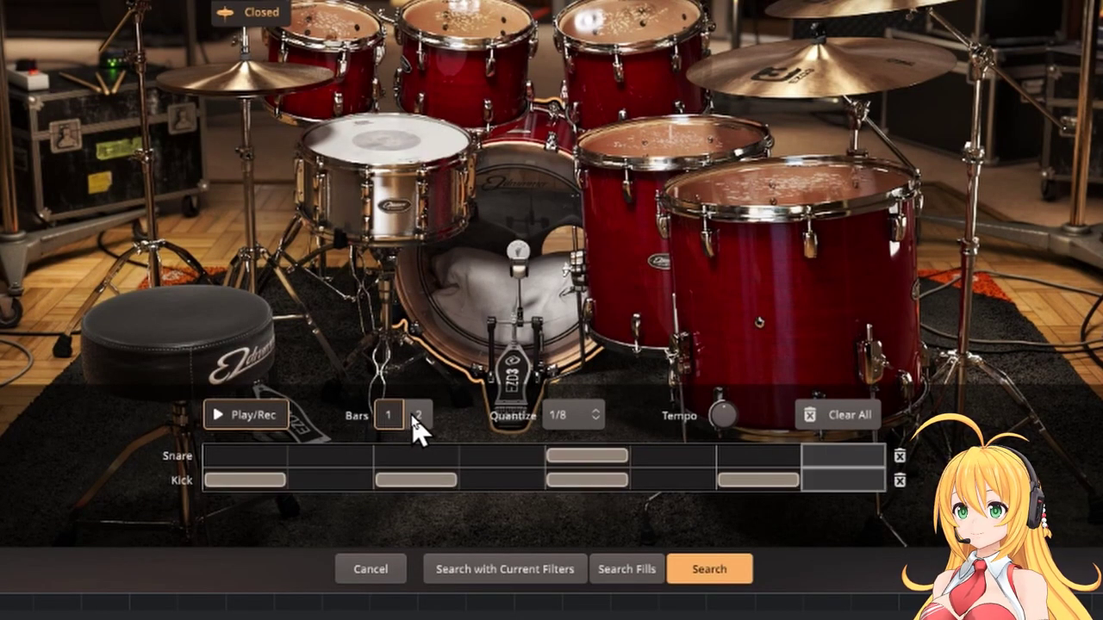
left_click(416, 418)
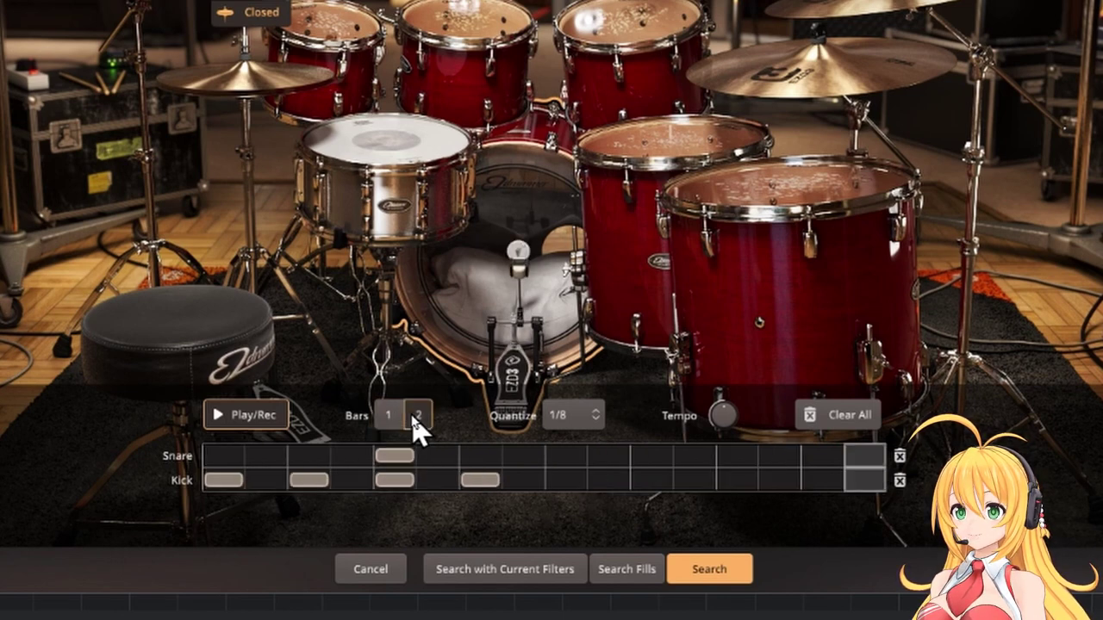
left_click(569, 485)
left_click(655, 485)
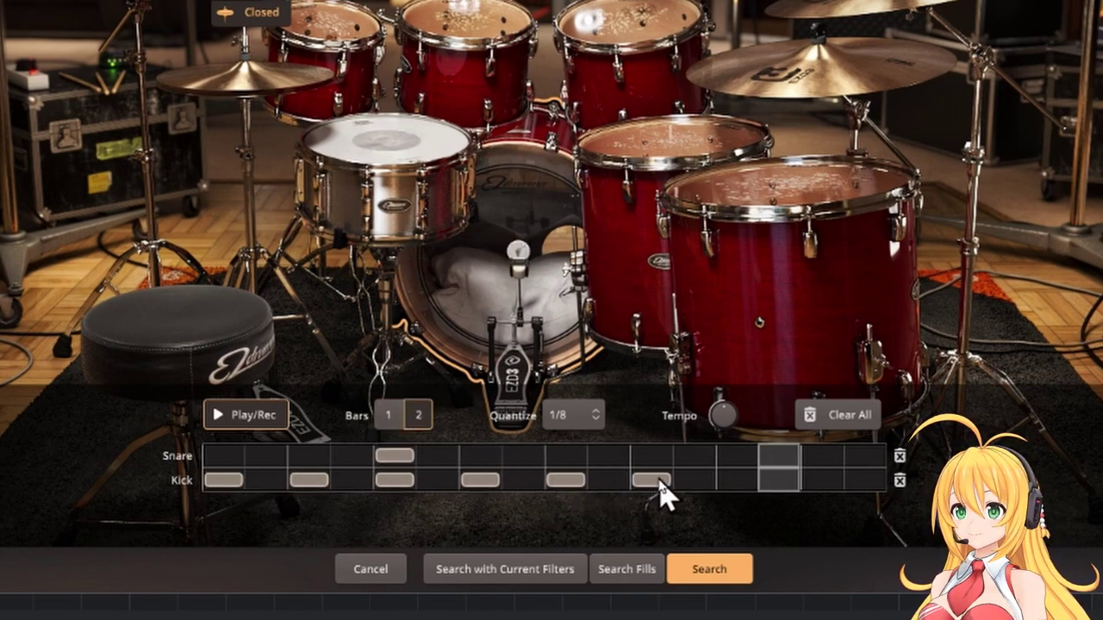
left_click(738, 483)
left_click(822, 482)
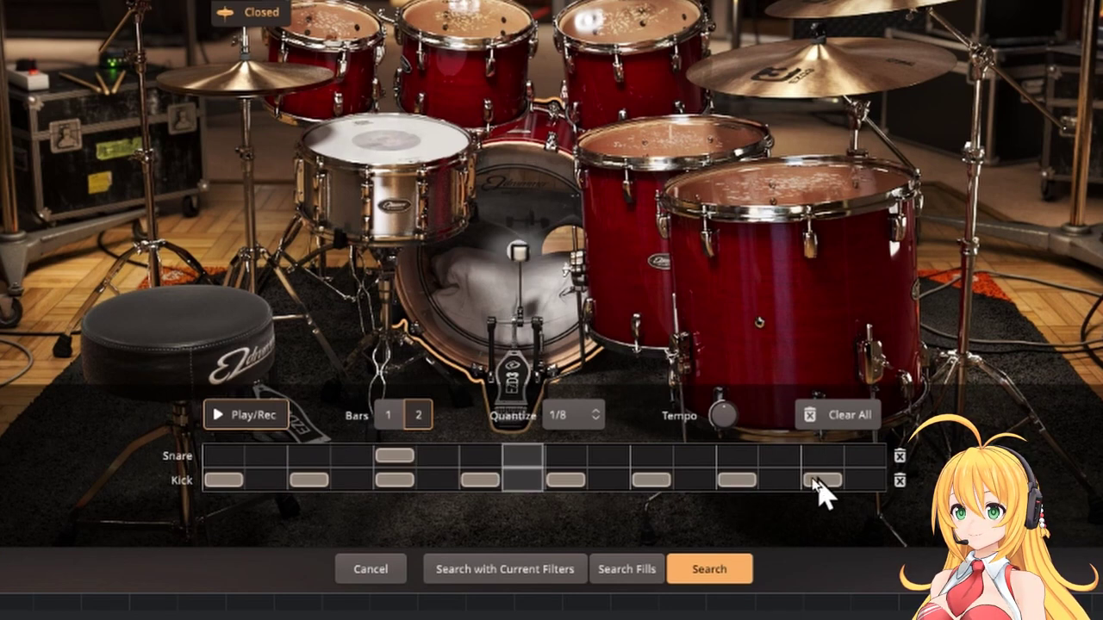
left_click(743, 457)
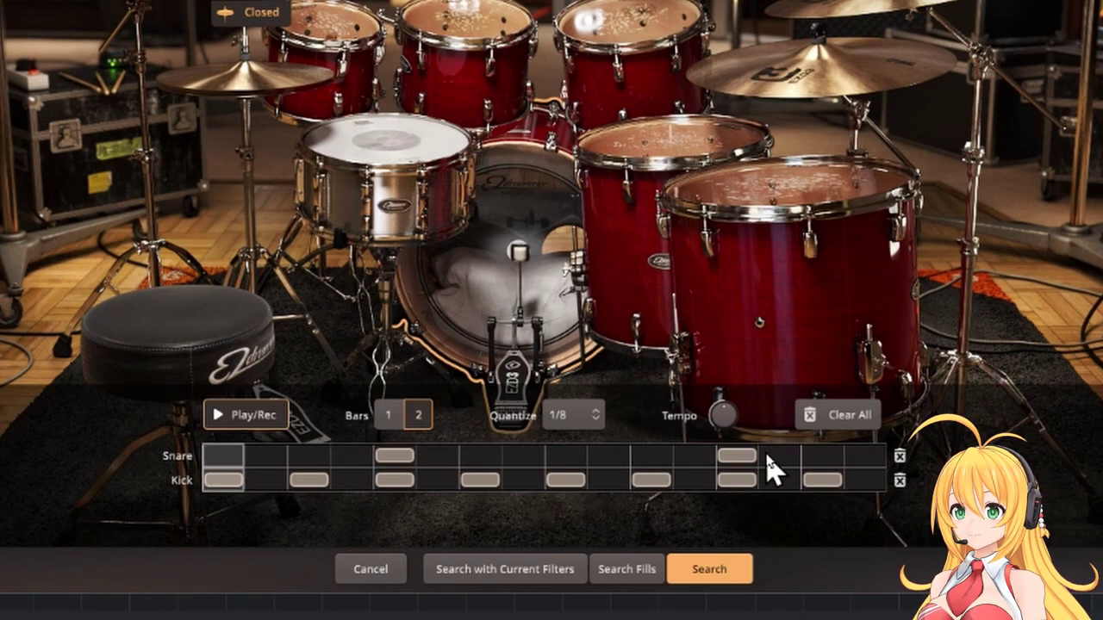
left_click(779, 458)
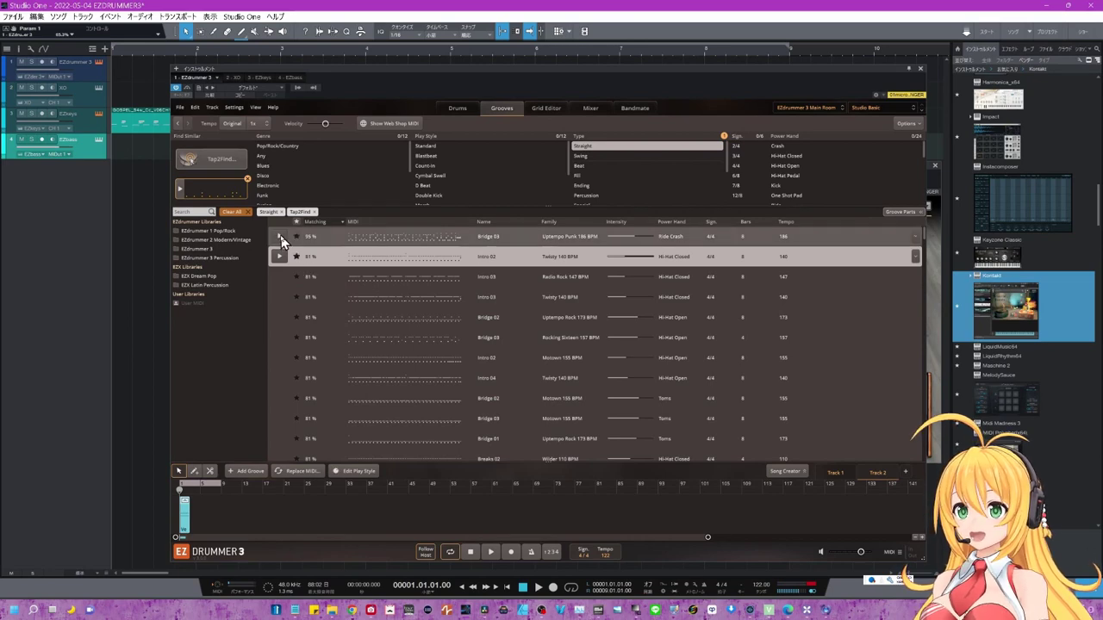
- Audition Bridge 03 (Uptempo Punk 186 BPM), Bridge 02 (Uptempo Rock 173 BPM) and Intro 02 (Motown 155 BPM) from the results
left_click(281, 239)
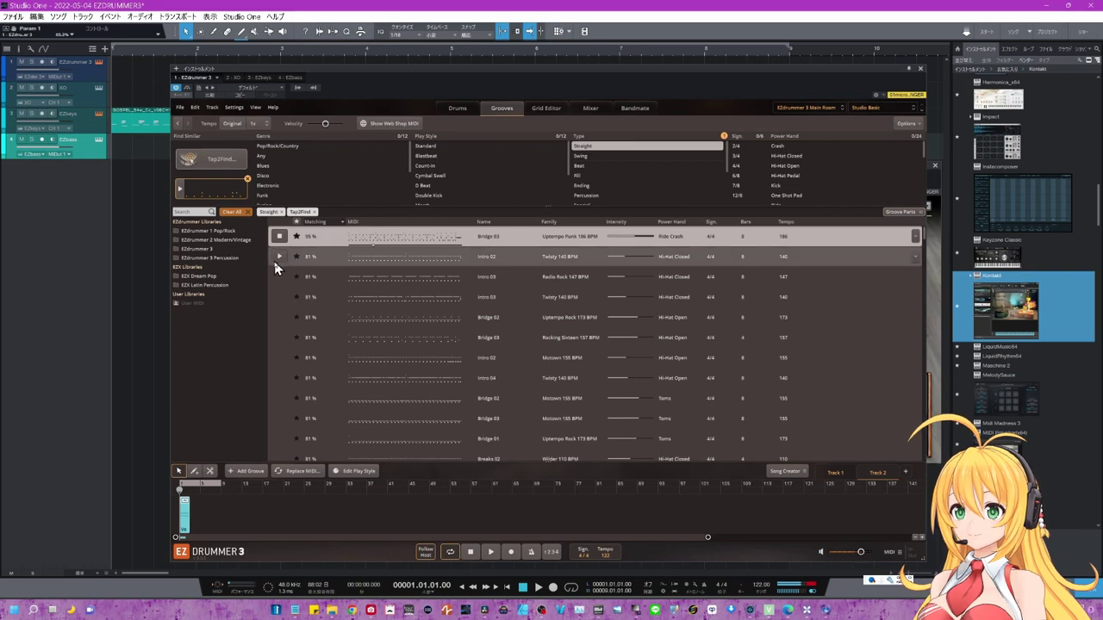
left_click(280, 318)
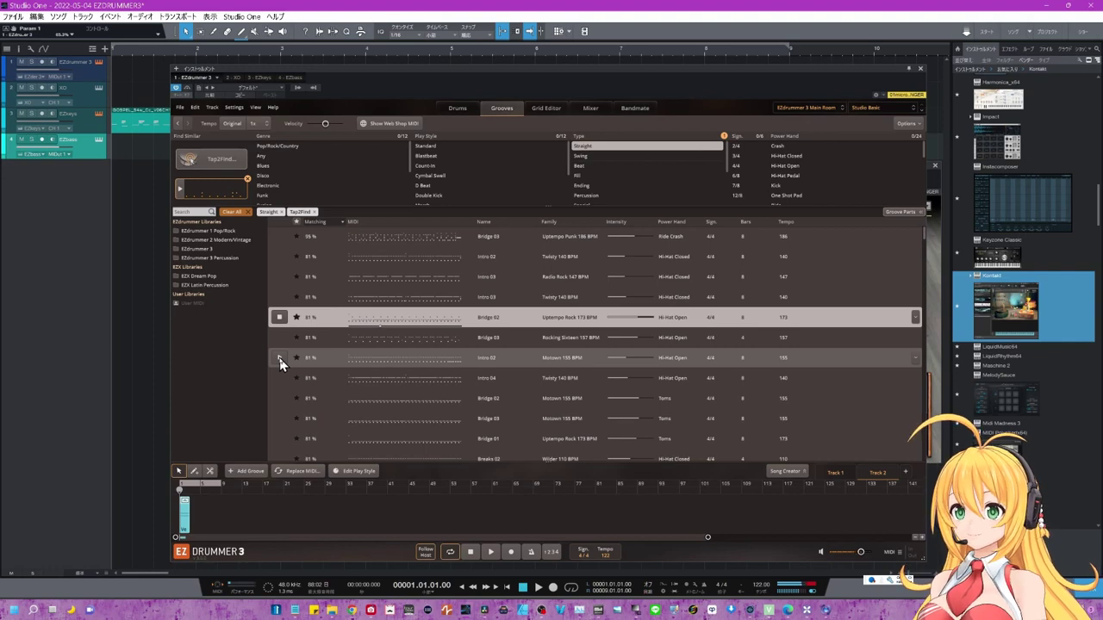
left_click(279, 358)
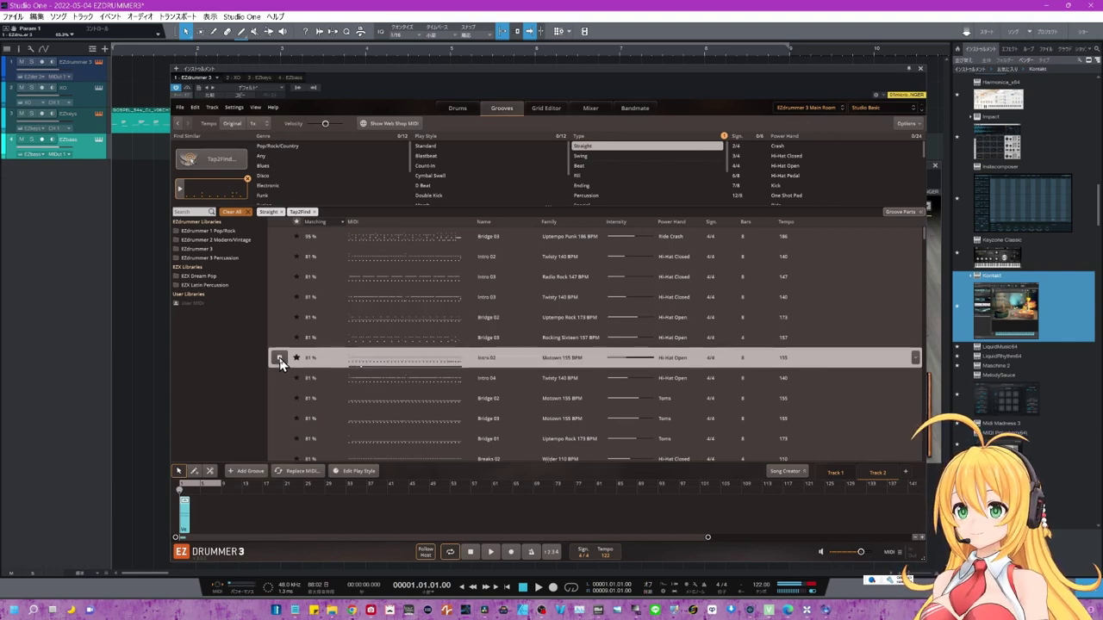
left_click(279, 357)
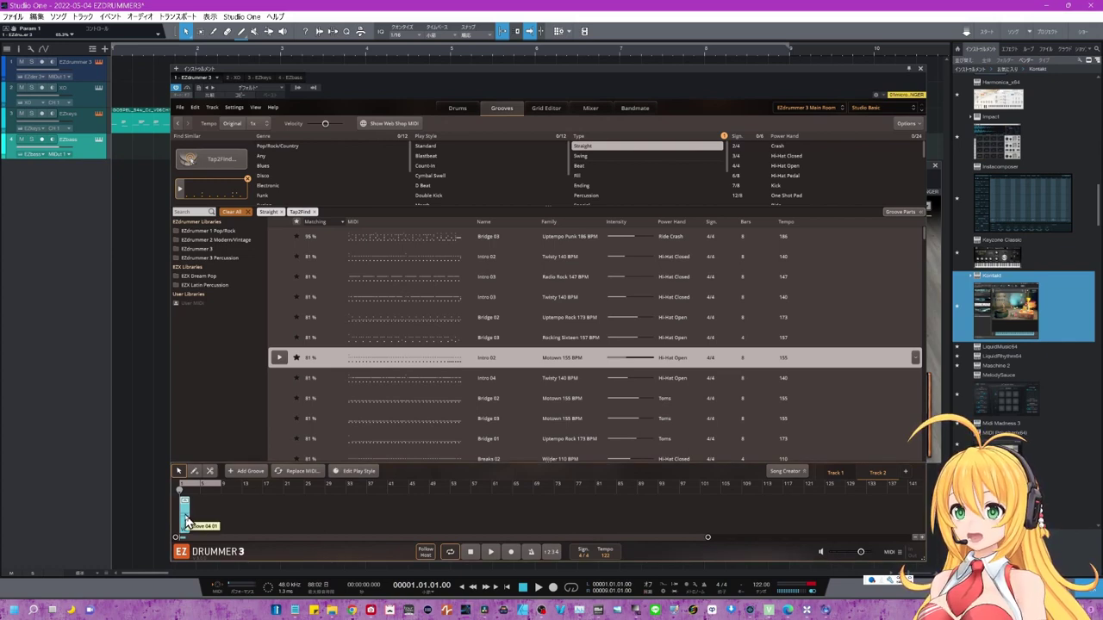
- Replace the song track's existing block with Intro 02 (Motown 155 BPM), followed directly by Bridge 03 (Rocking Sixteen 157 BPM)
key("Delete")
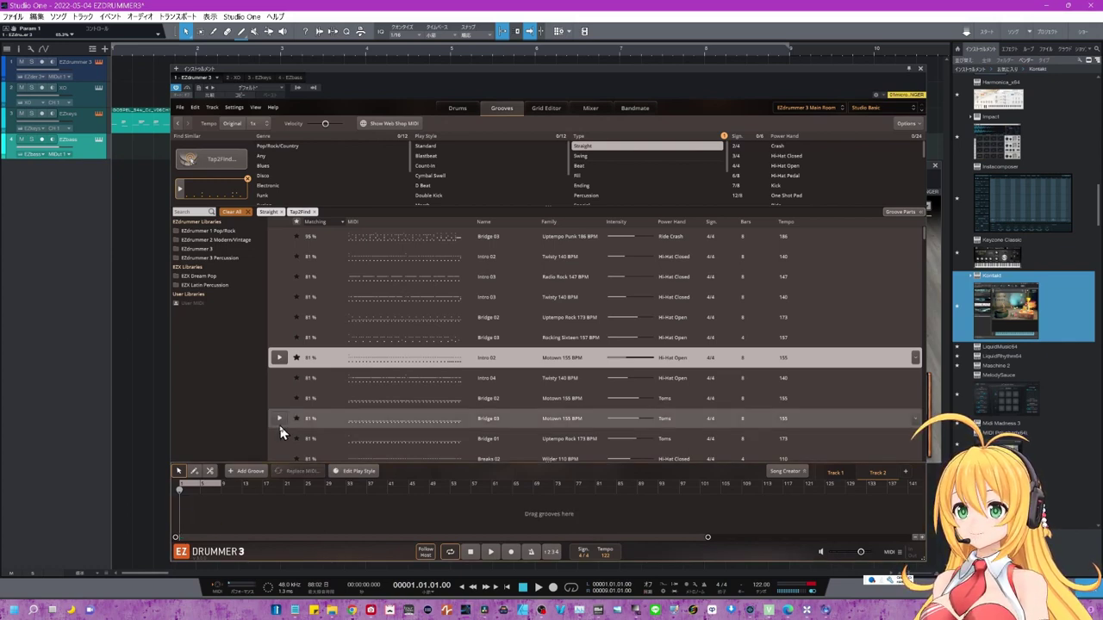
left_click_drag(359, 364, 193, 509)
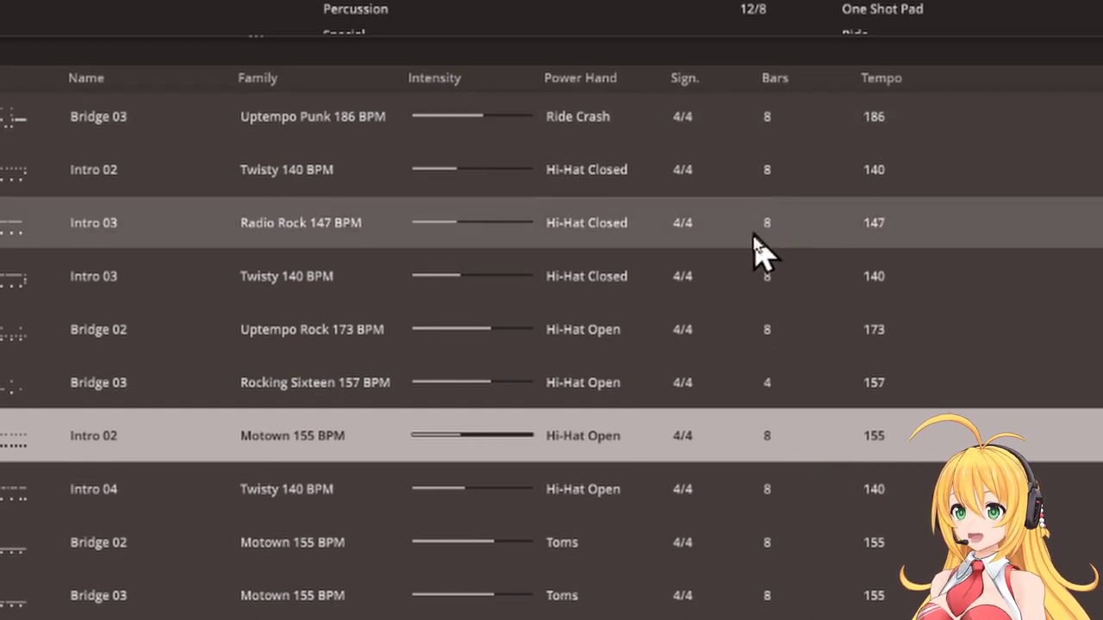
left_click(762, 243)
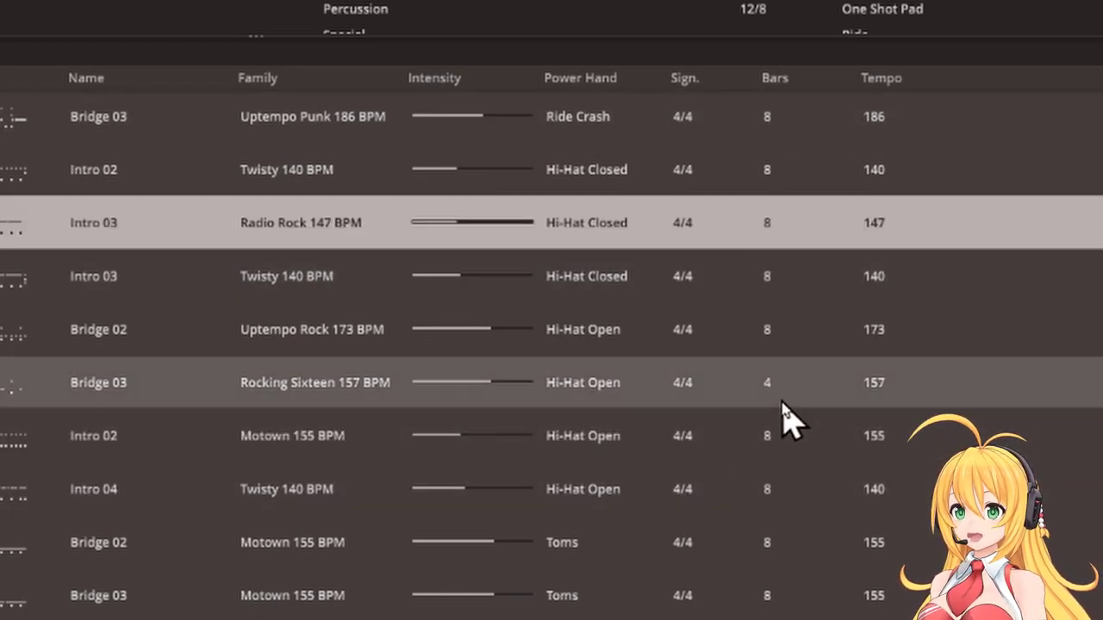
left_click(778, 403)
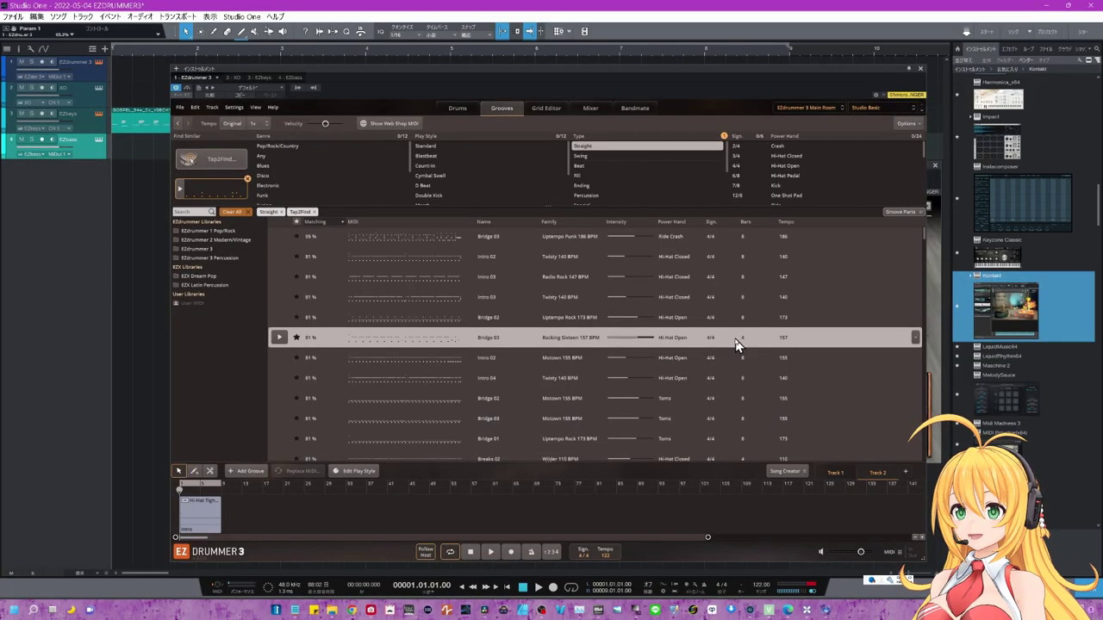
left_click_drag(736, 344, 231, 496)
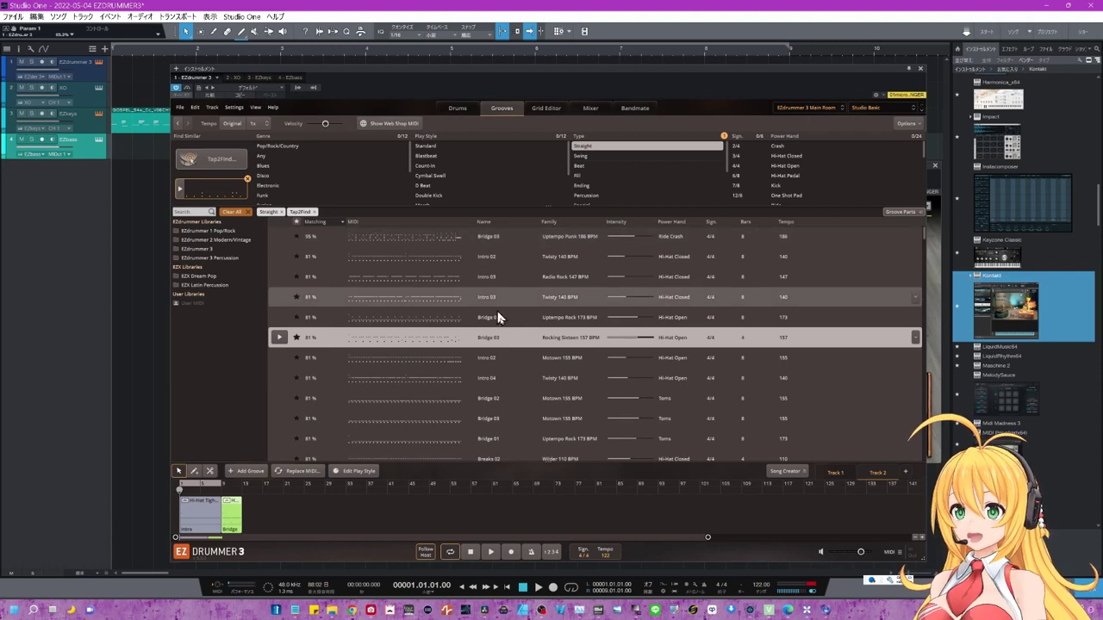
- Append Bridge 02 (Motown 155 BPM) and the Wilder 110 BPM Sidestick groove to the end of the song track
left_click(491, 405)
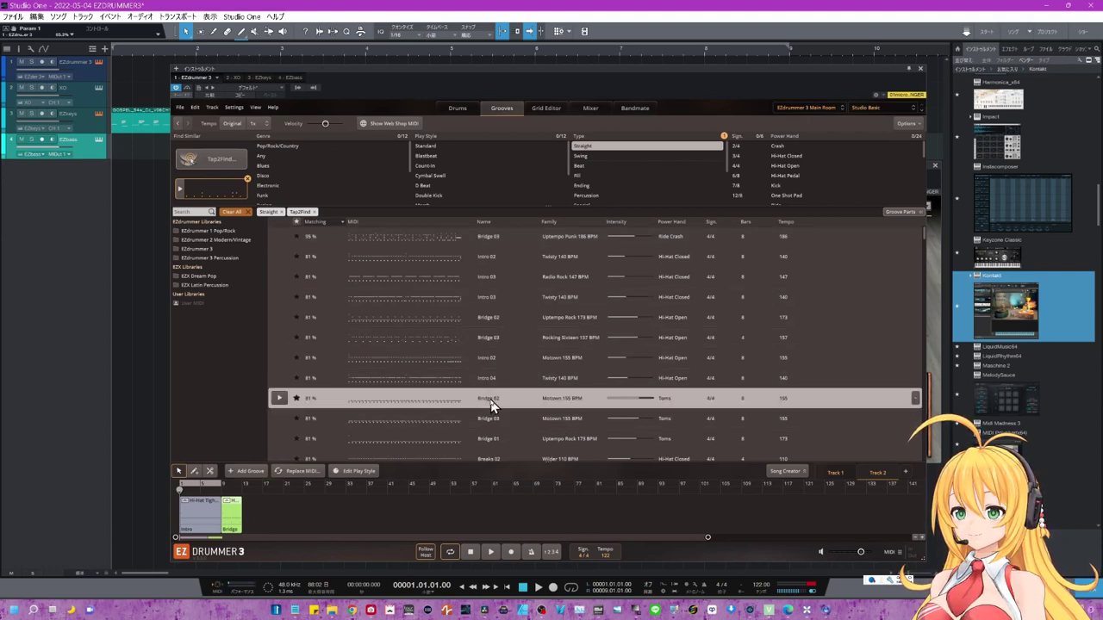
left_click_drag(491, 405, 263, 507)
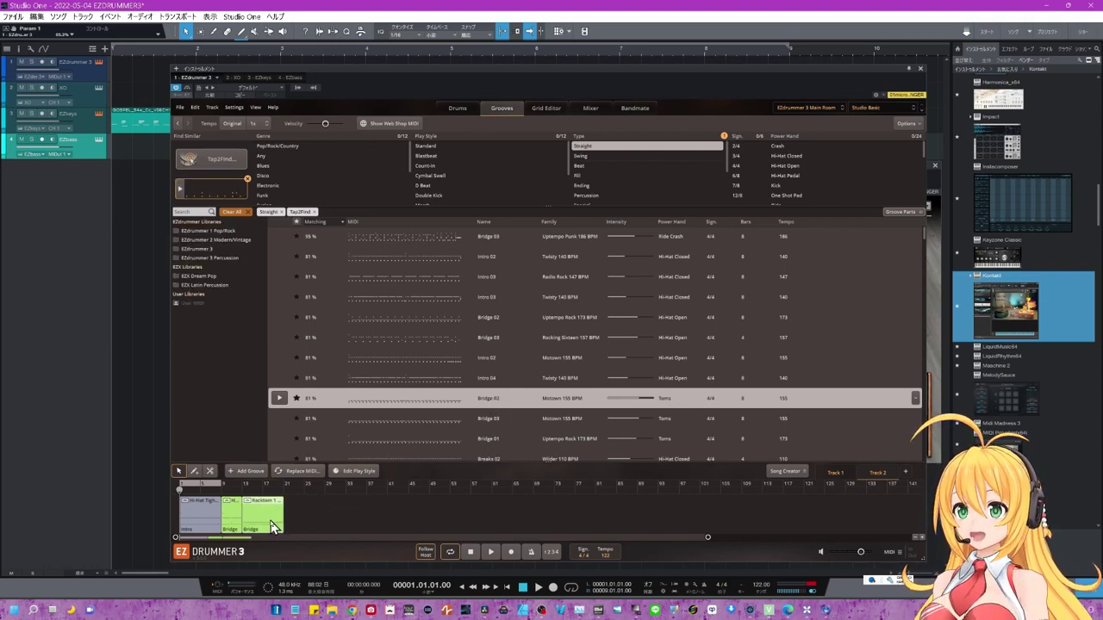
scroll(480, 434, "down", 1)
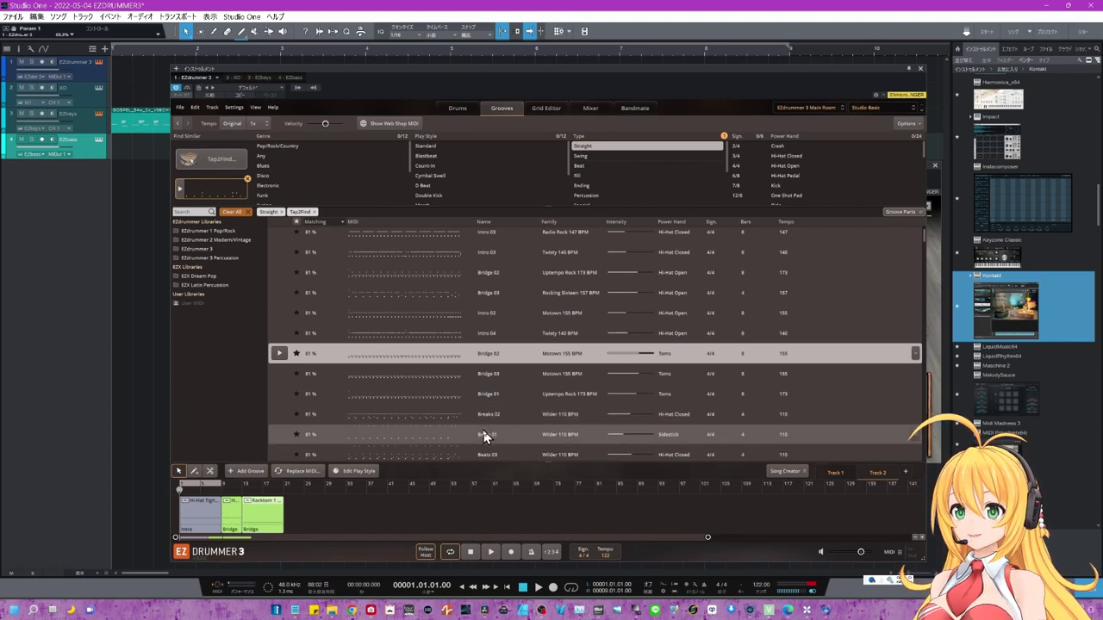
left_click(483, 434)
left_click_drag(482, 434, 294, 506)
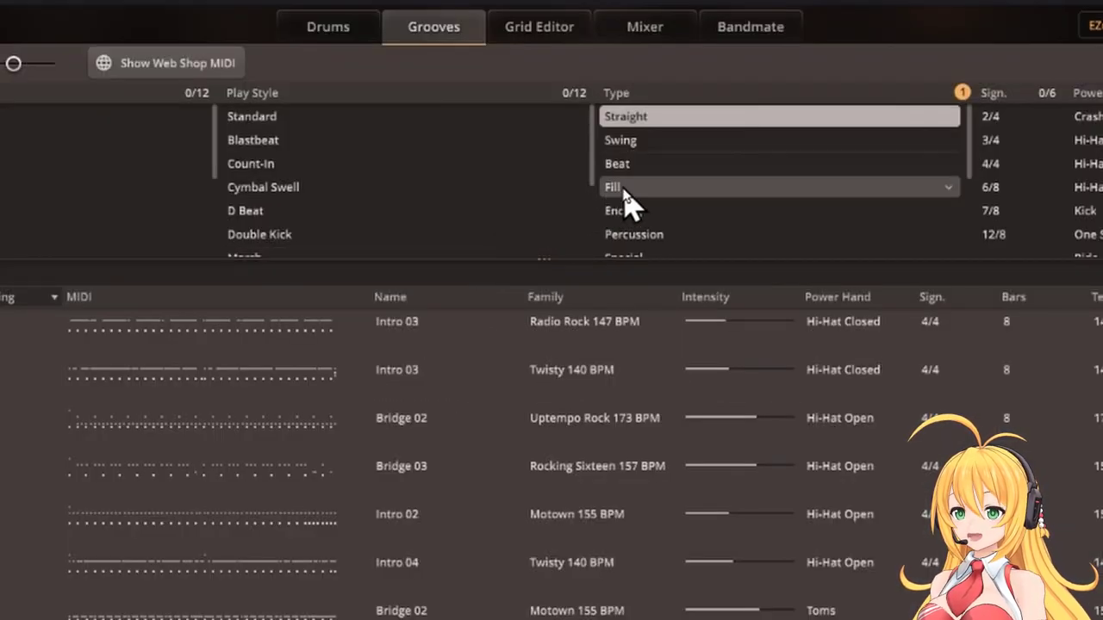
- Filter the grooves by the Fill type and audition Fills 02 from the Do Not Wait, United and Yourself families
left_click(623, 187)
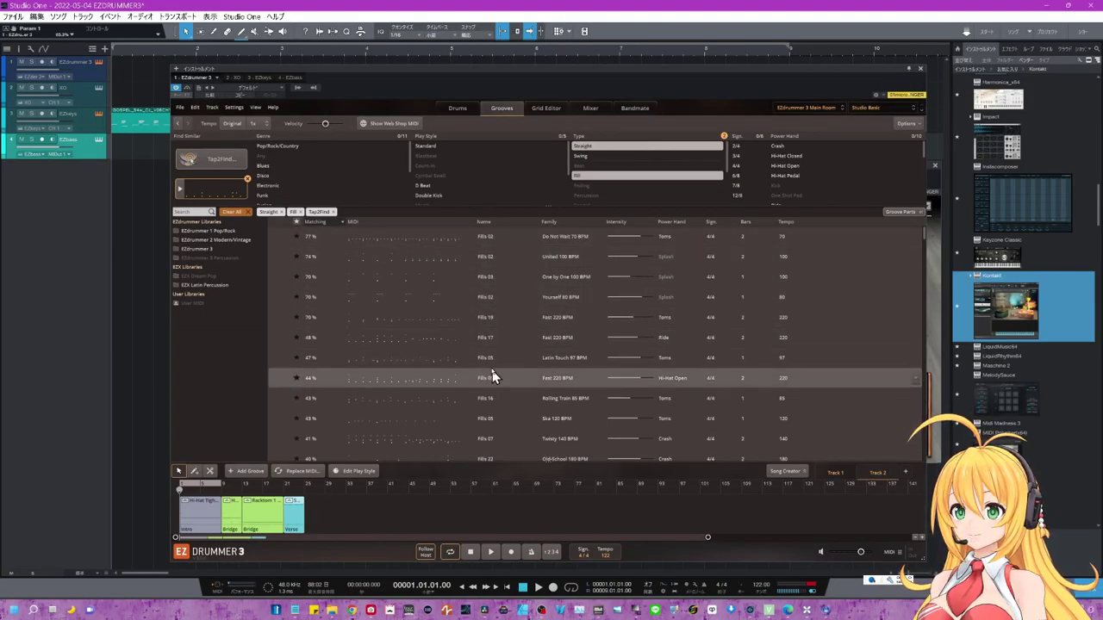
left_click(281, 236)
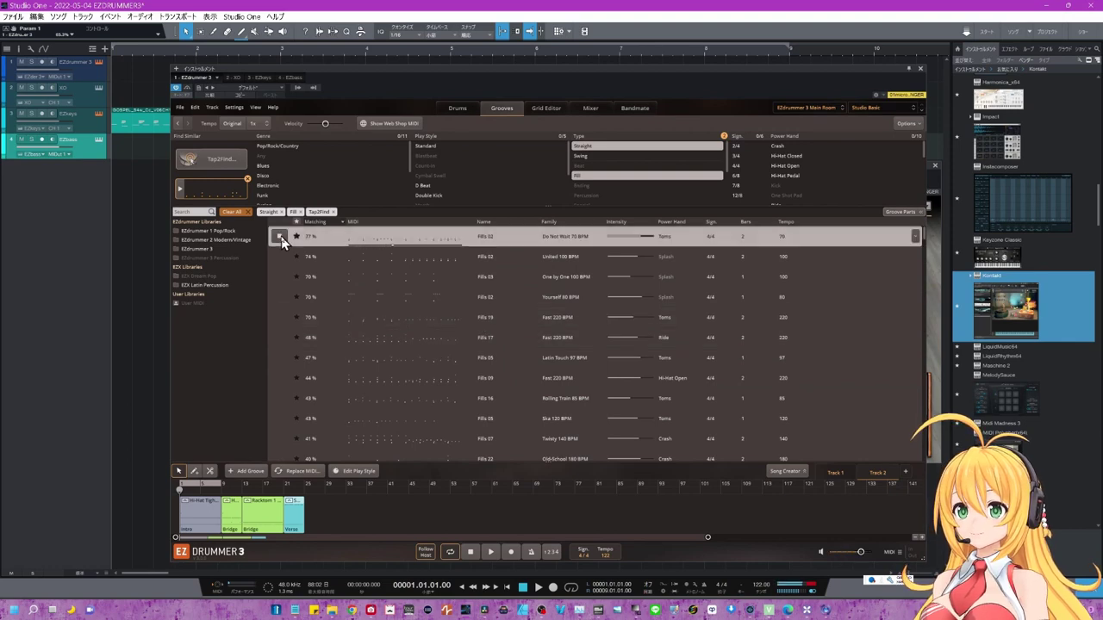
left_click(280, 259)
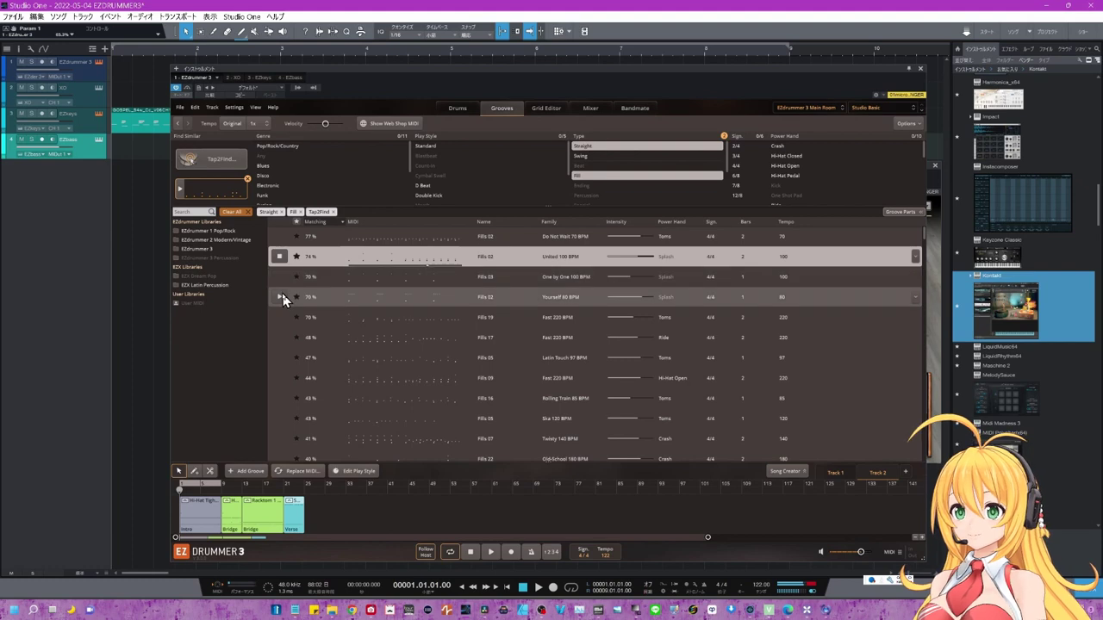
left_click(281, 297)
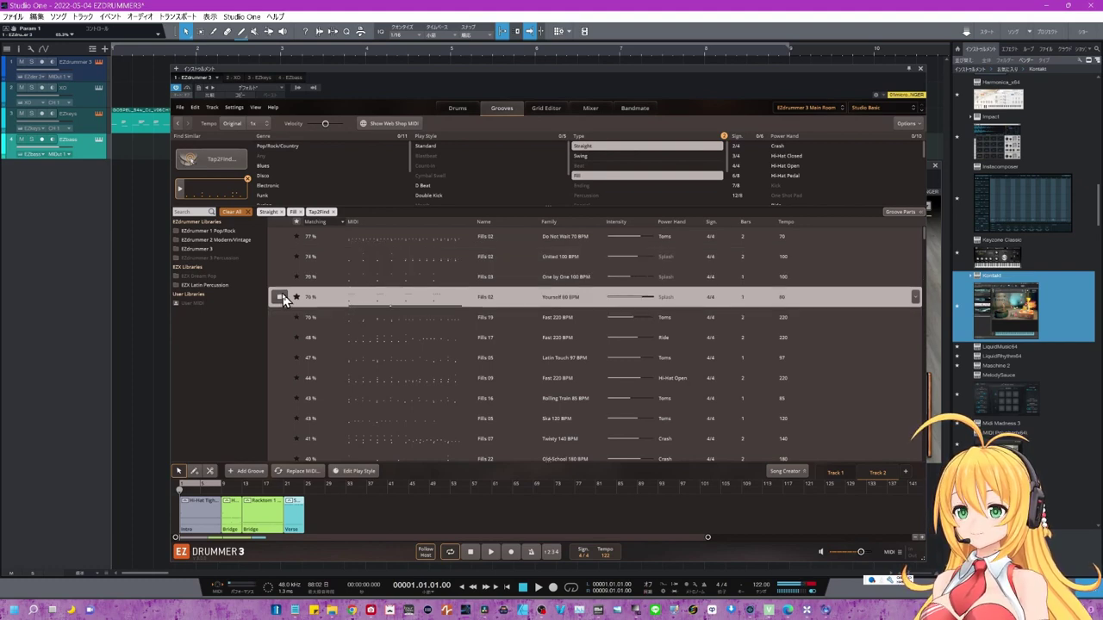
left_click(281, 297)
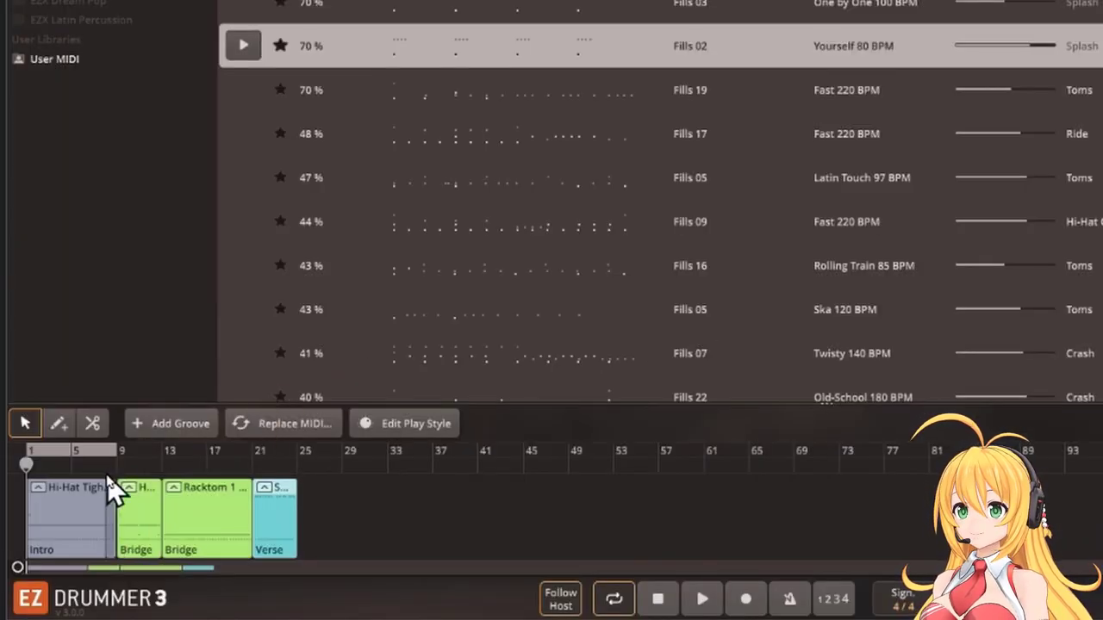
- Trim the last bar off the Intro block, fill the gap with a one-bar fill, and play back the song track
left_click_drag(112, 492, 105, 491)
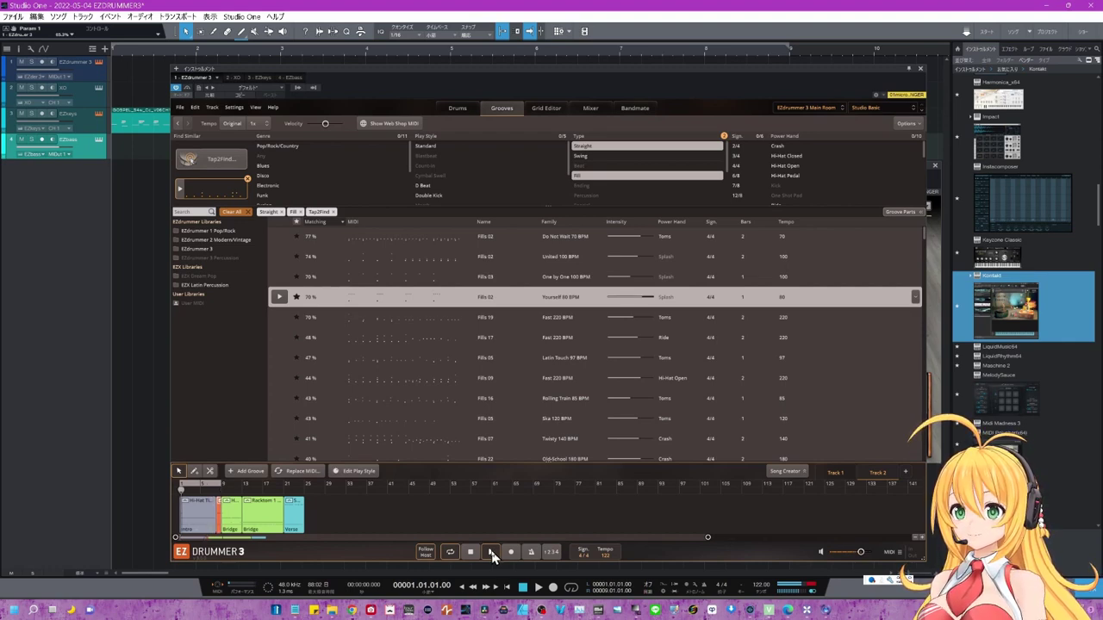
left_click(470, 552)
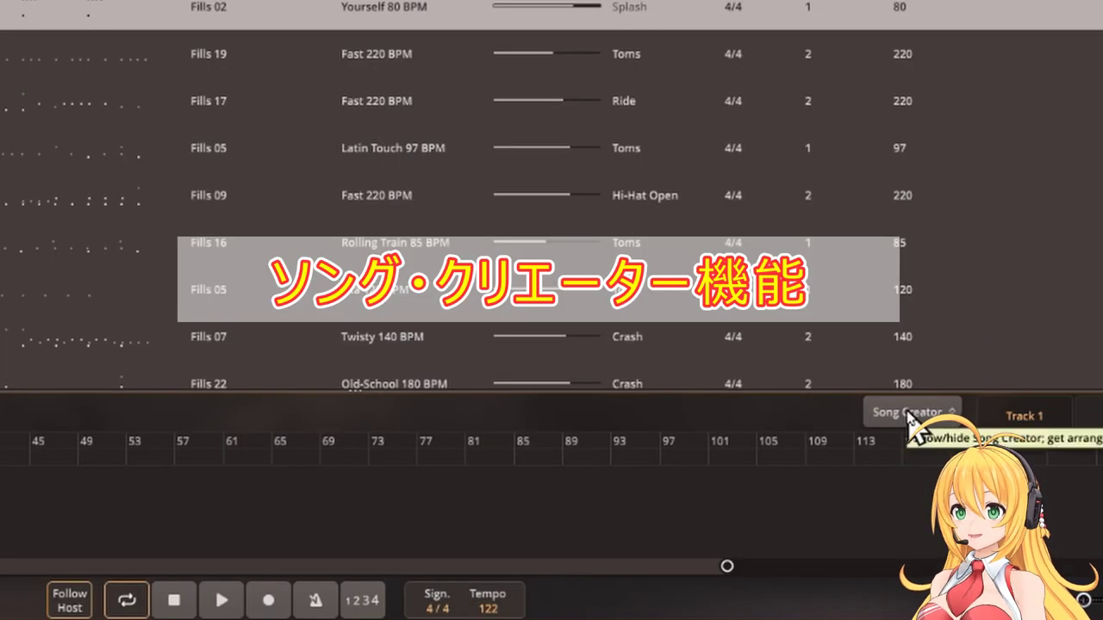
- Show the Song Creator and remove the Fill filter from the groove search
left_click(909, 412)
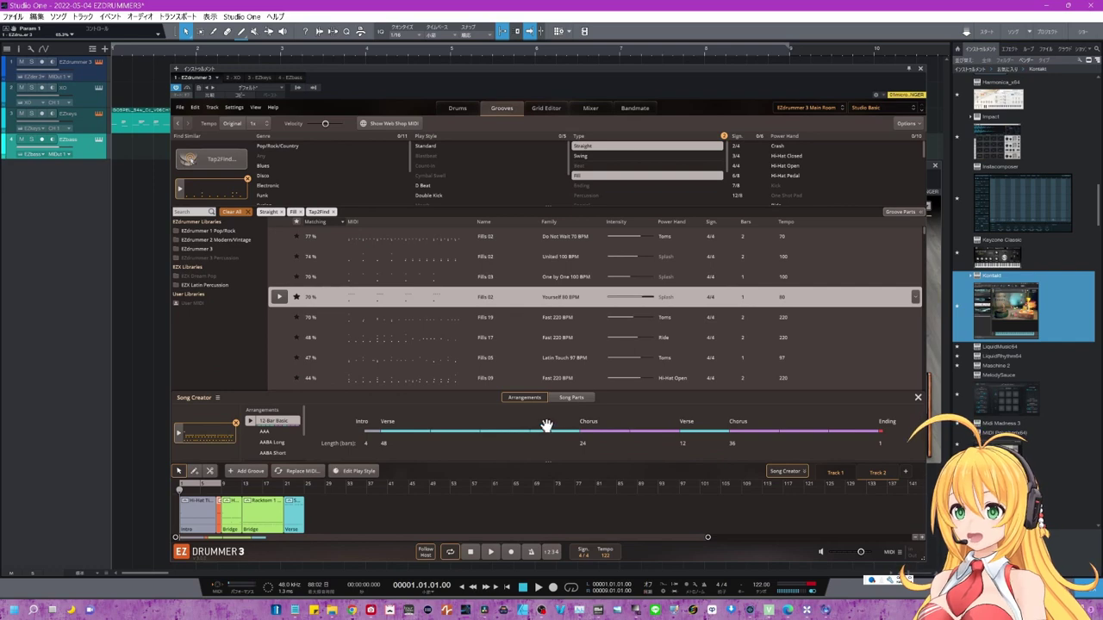
left_click(301, 213)
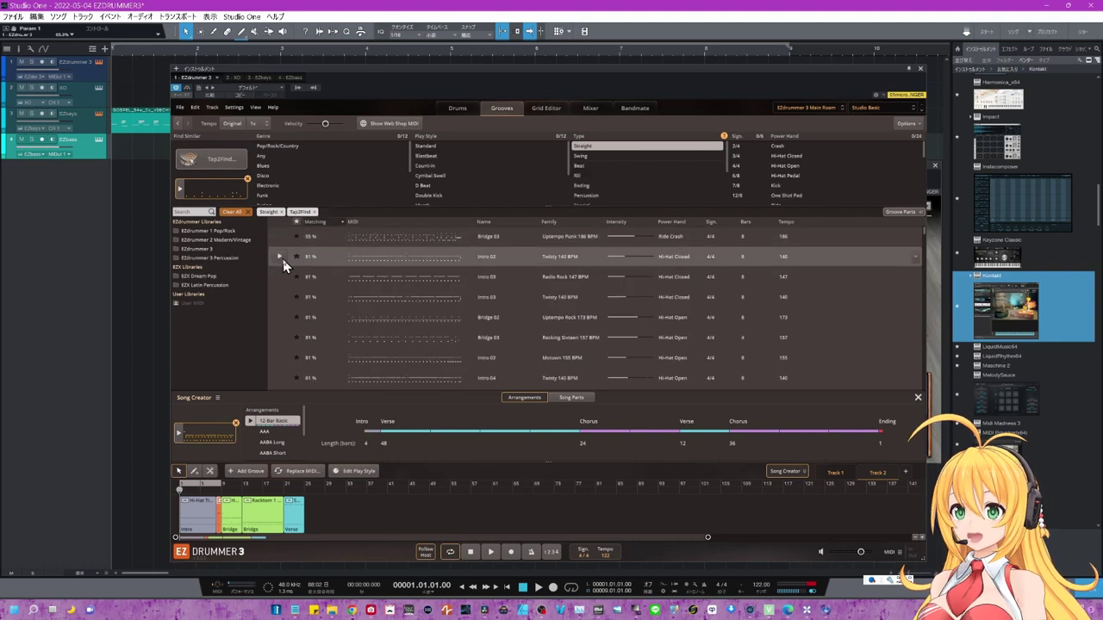
- Audition Intro 02 and Intro 03 of the Twisty 140 BPM family and load Intro 03 as the Song Creator's source groove
left_click(280, 258)
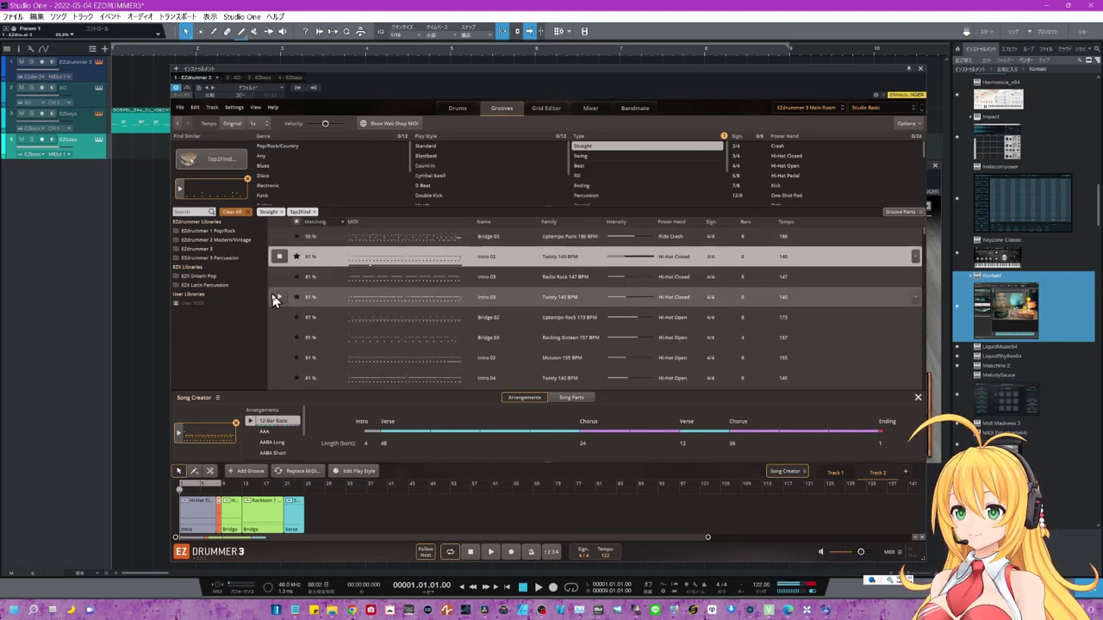
left_click(275, 297)
left_click(275, 297)
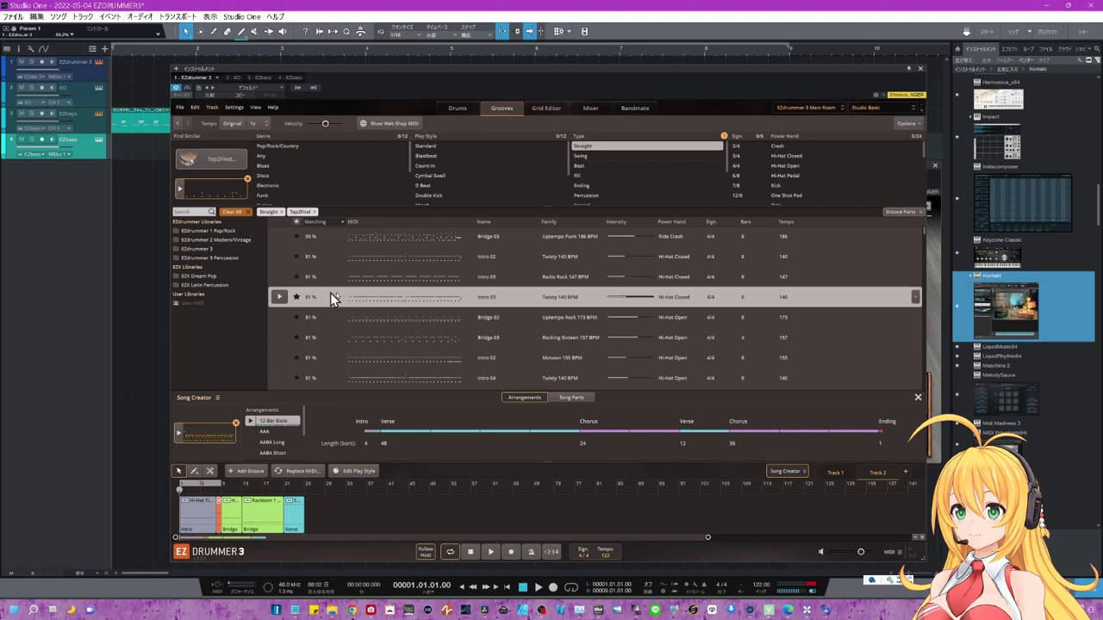
left_click_drag(366, 298, 207, 433)
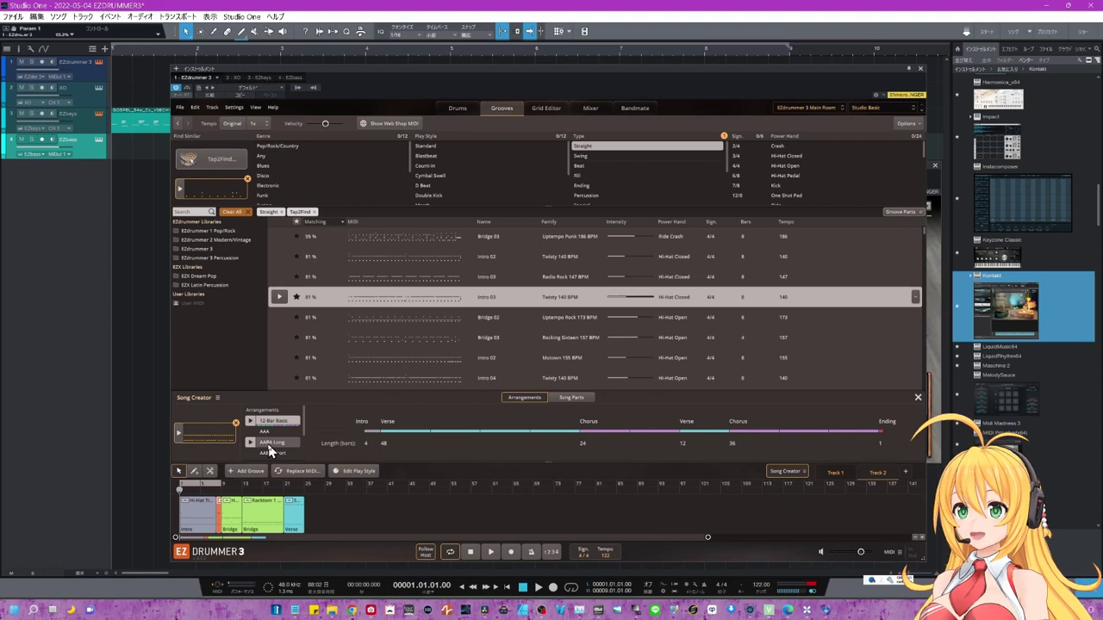
- Clear all blocks from the song track and place the AABA Short arrangement at bar 1
left_click(269, 445)
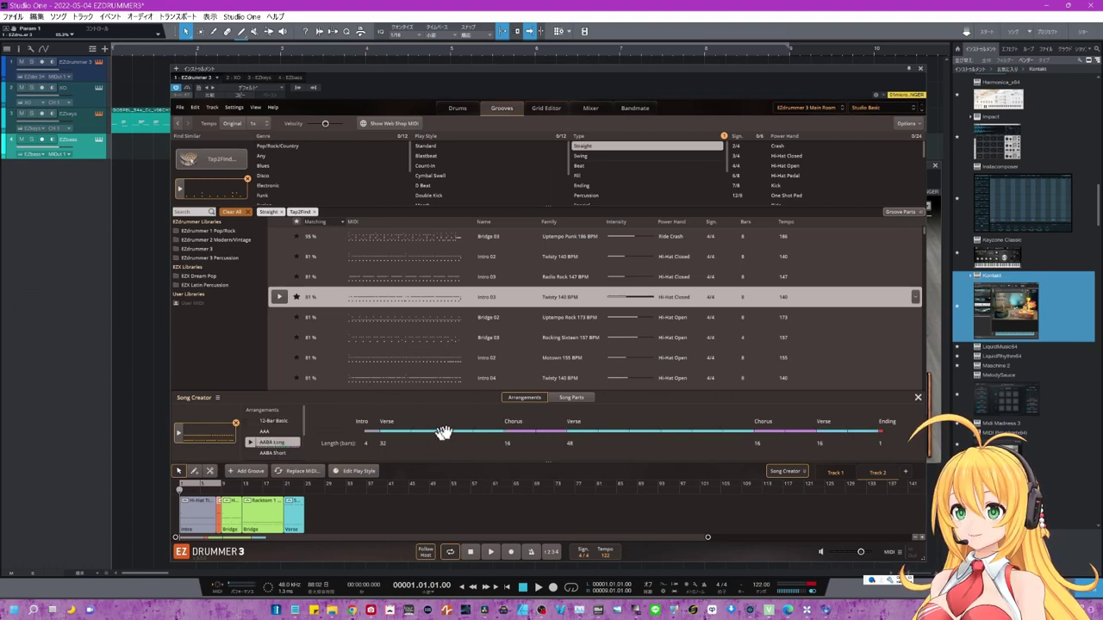
left_click(272, 453)
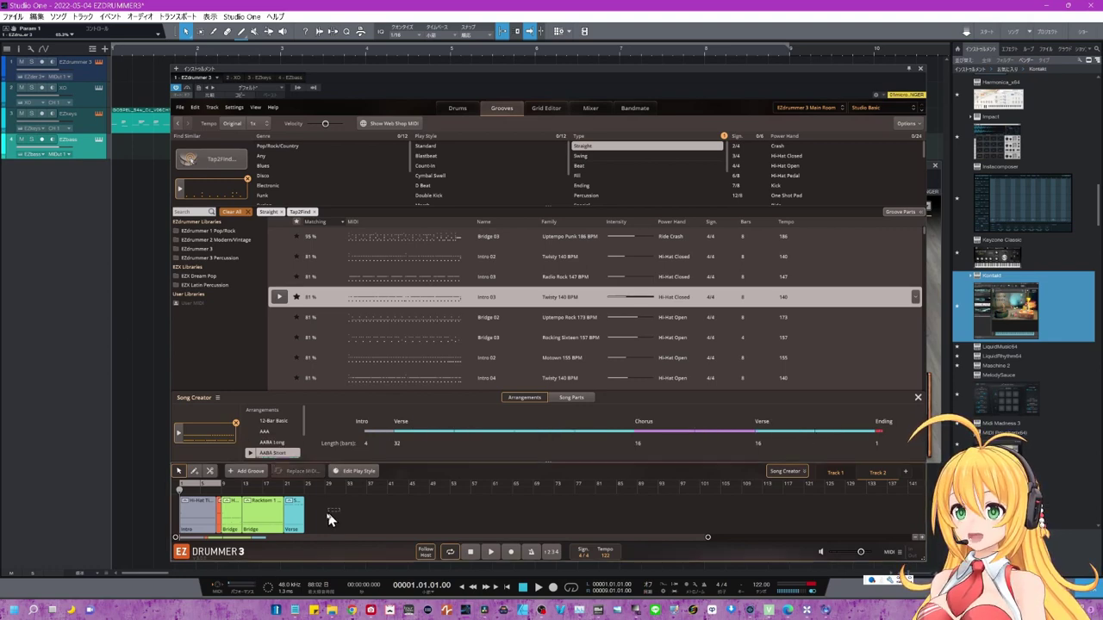
left_click_drag(187, 520, 187, 521)
key("Delete")
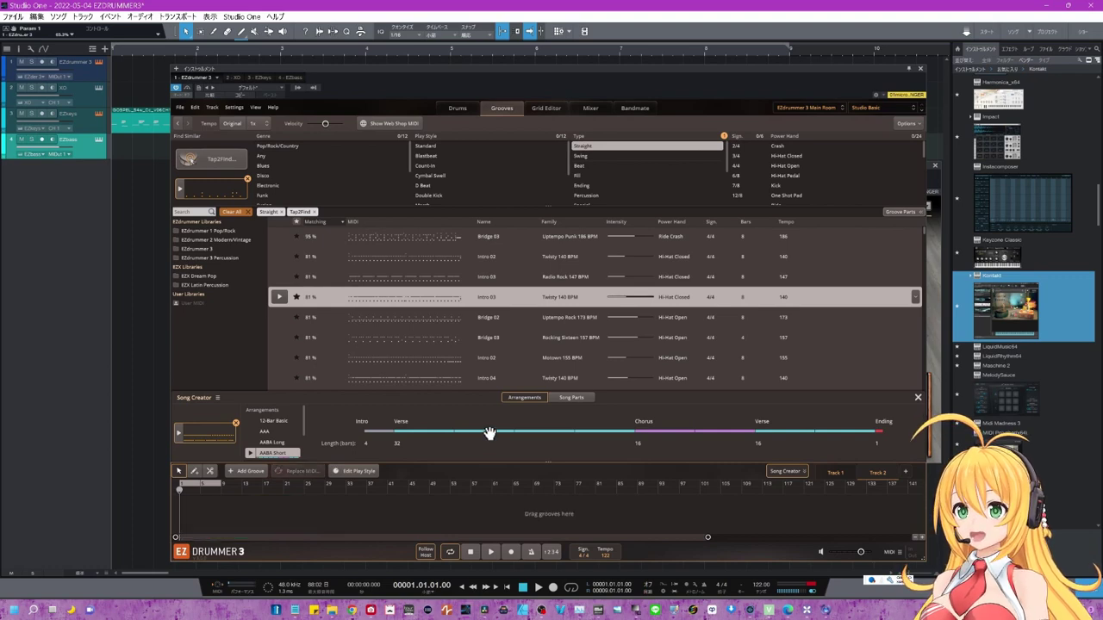
left_click_drag(489, 432, 185, 497)
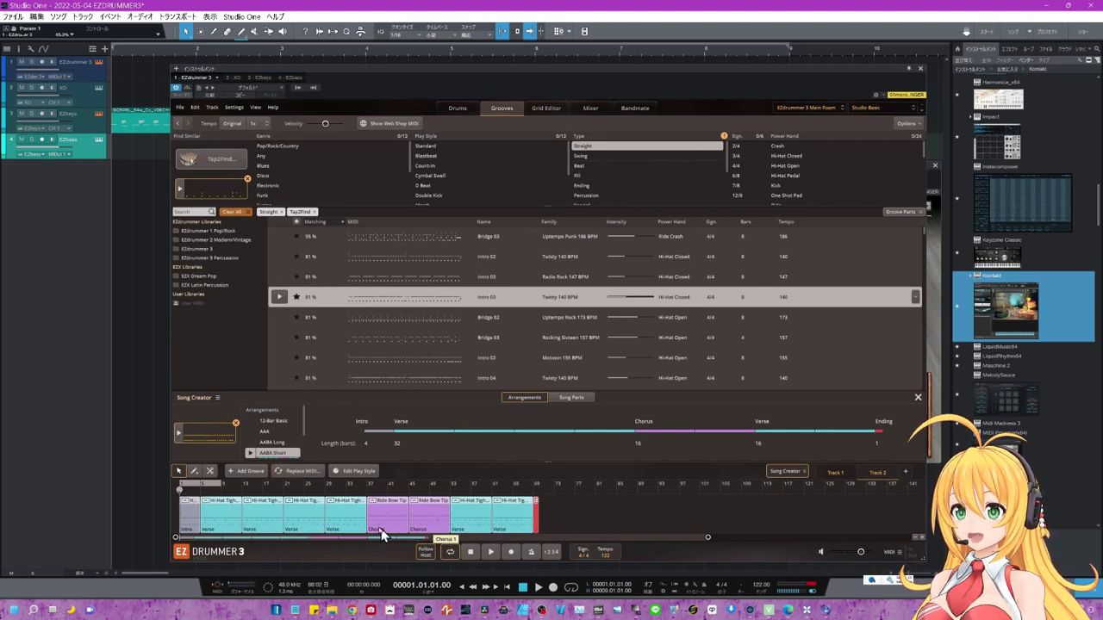
- Shift the blocks from the first Chorus onward eight bars later and fill the gap with a copy of the preceding Verse block
left_click(560, 510)
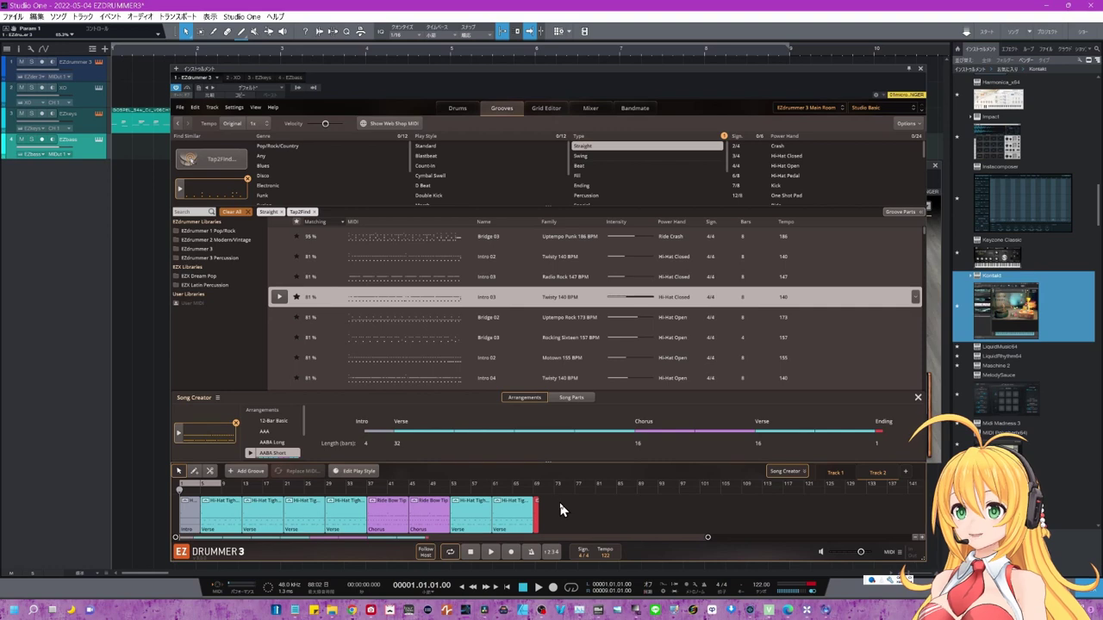
left_click(386, 524)
mouse_move(383, 515)
left_mouse_down()
mouse_move(405, 519)
mouse_move(371, 521)
left_mouse_up()
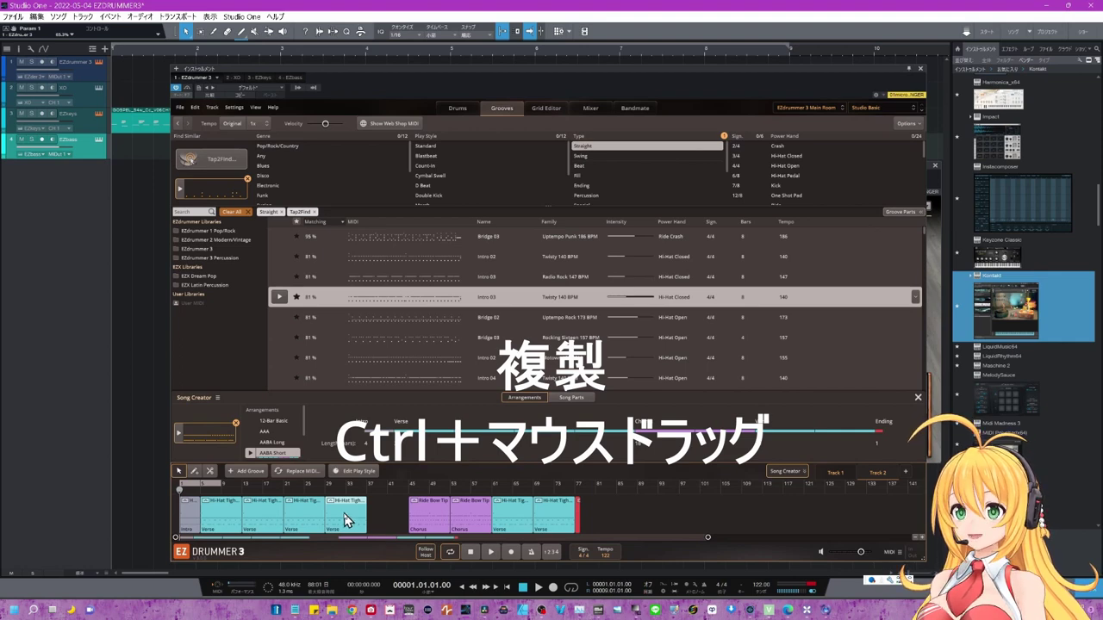
left_click_drag(345, 519, 364, 511)
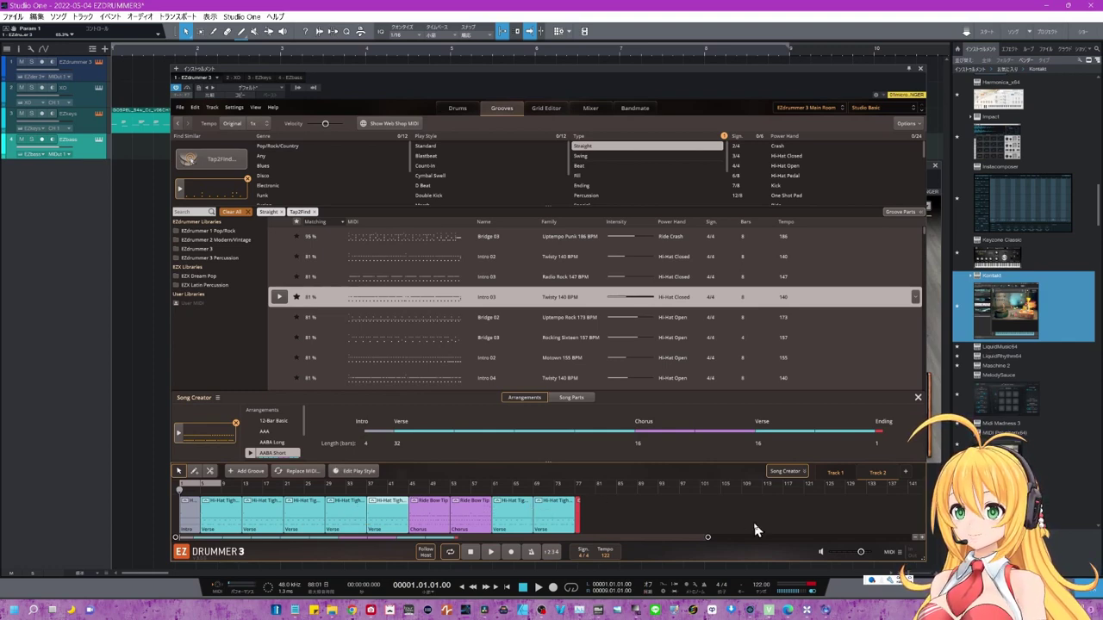
- Add a third song track and place the ABAB Long arrangement at its start
left_click(905, 474)
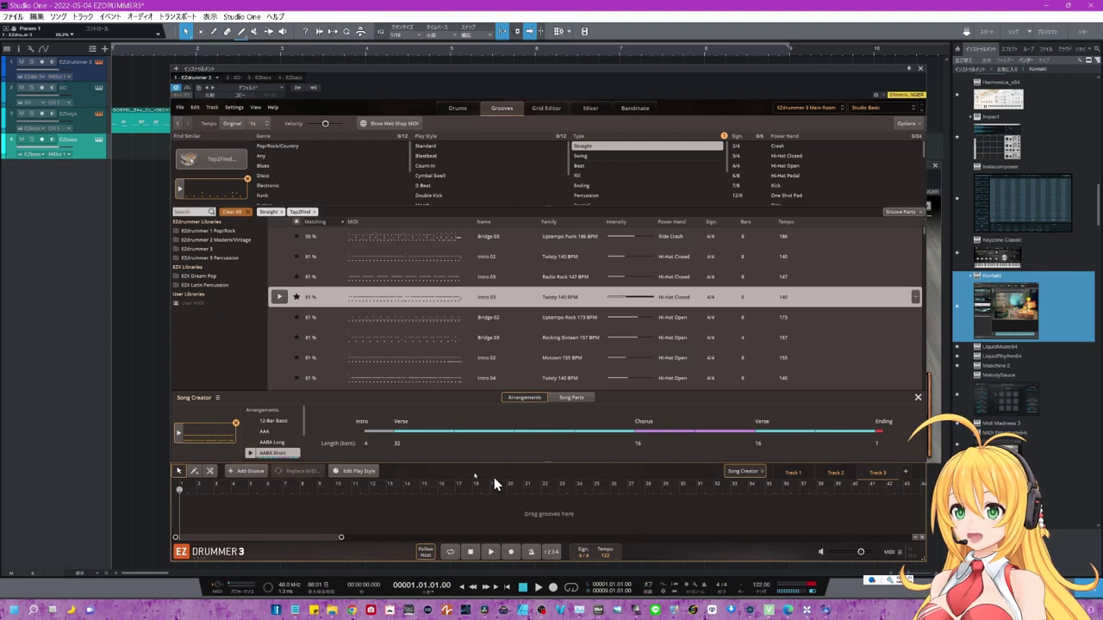
scroll(290, 441, "down", 2)
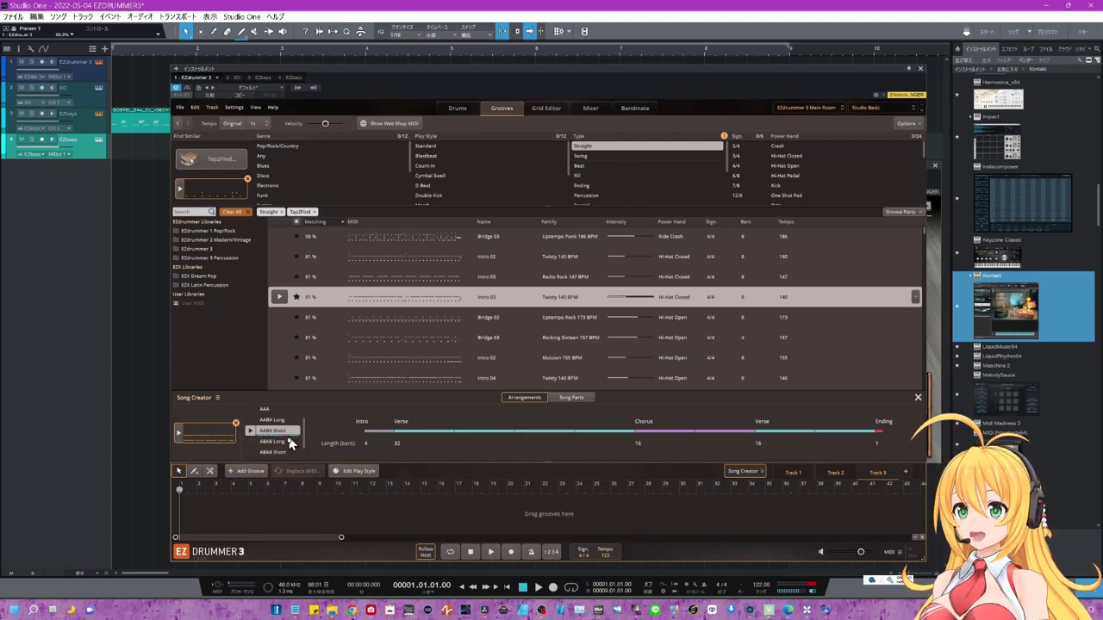
left_click_drag(290, 442, 183, 514)
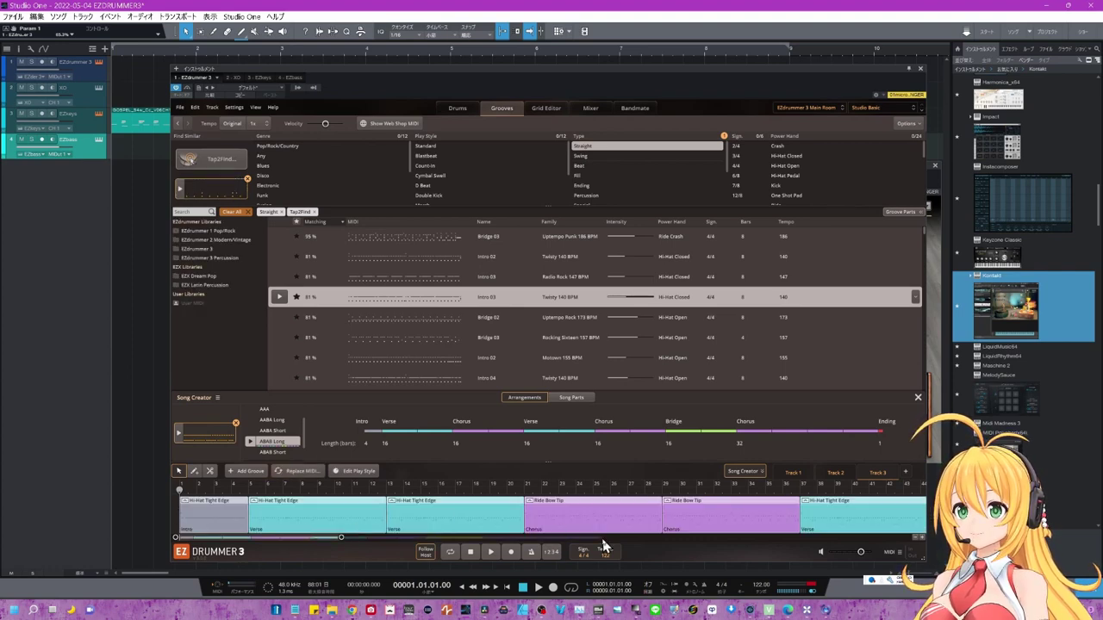
- View the song blocks on Track 1 and Track 2 and return to Track 3
left_click(798, 479)
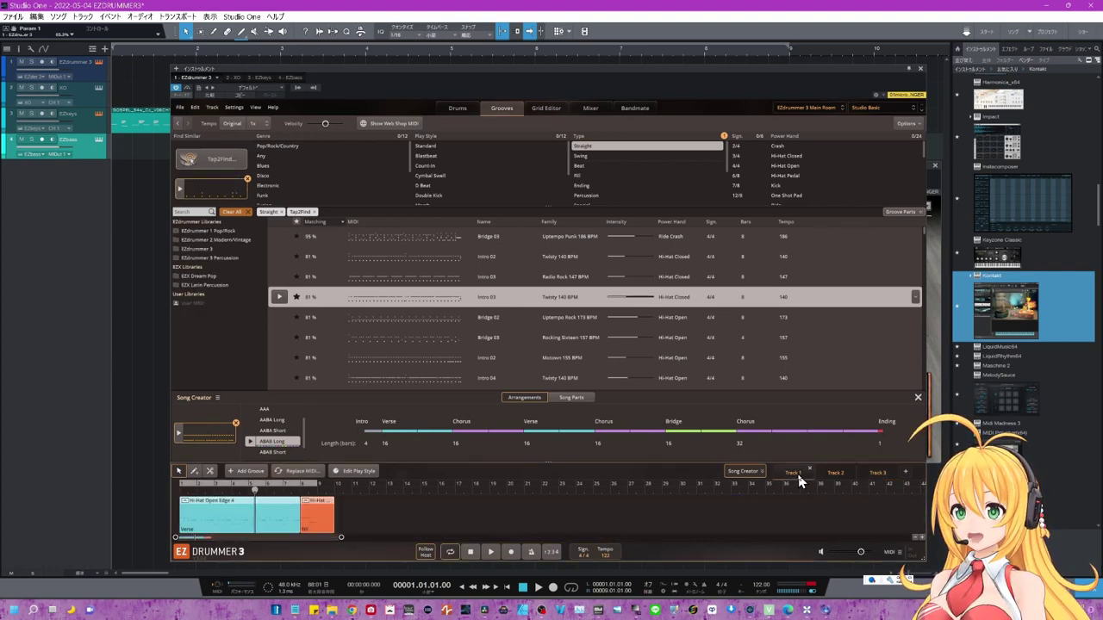
left_click(838, 479)
left_click(876, 479)
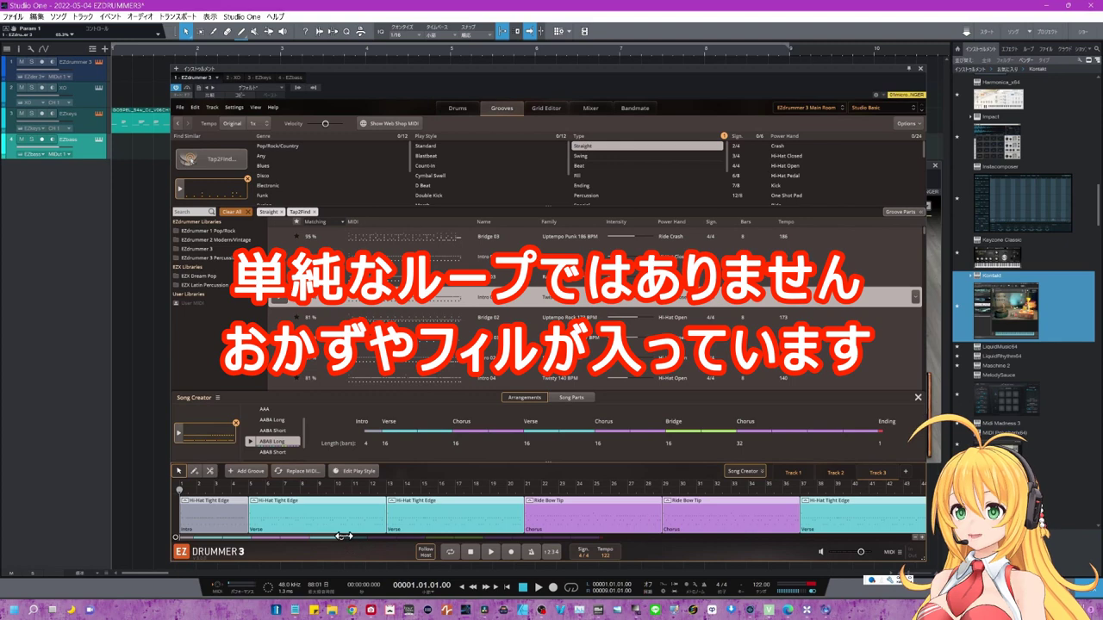
- Play back the Track 3 arrangement from the first Bridge block at bar 69
left_click_drag(341, 537, 584, 534)
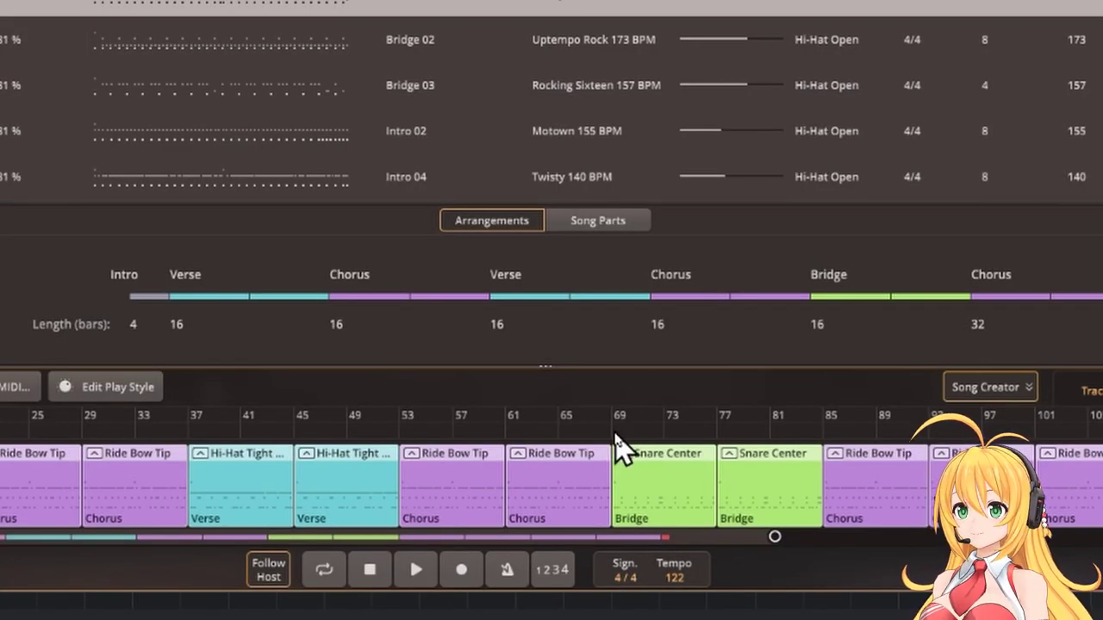
left_click(617, 440)
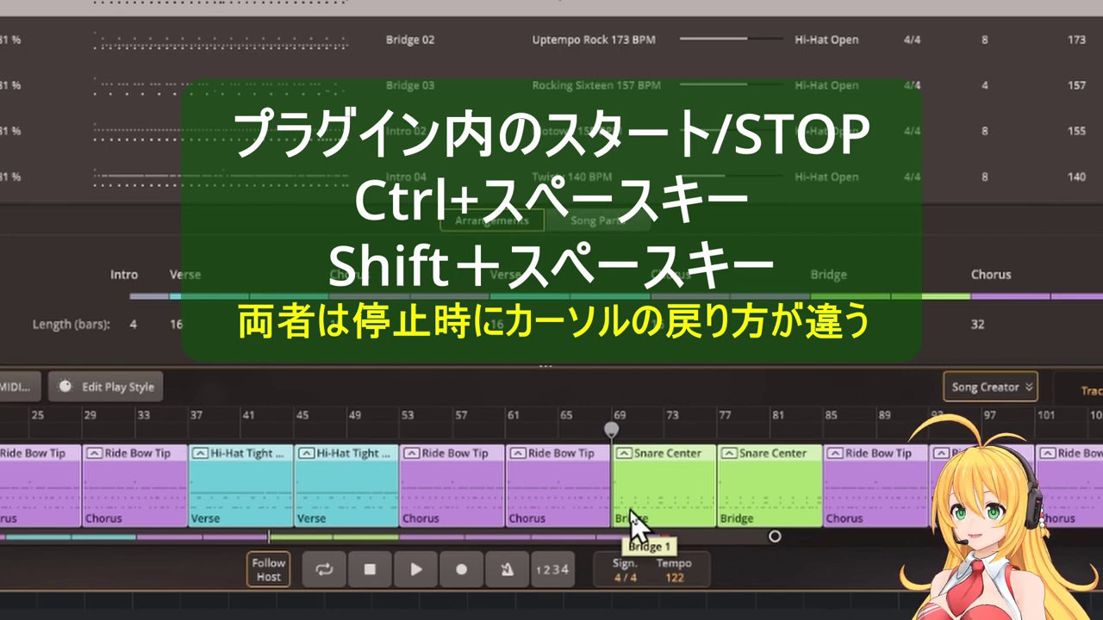
key("space")
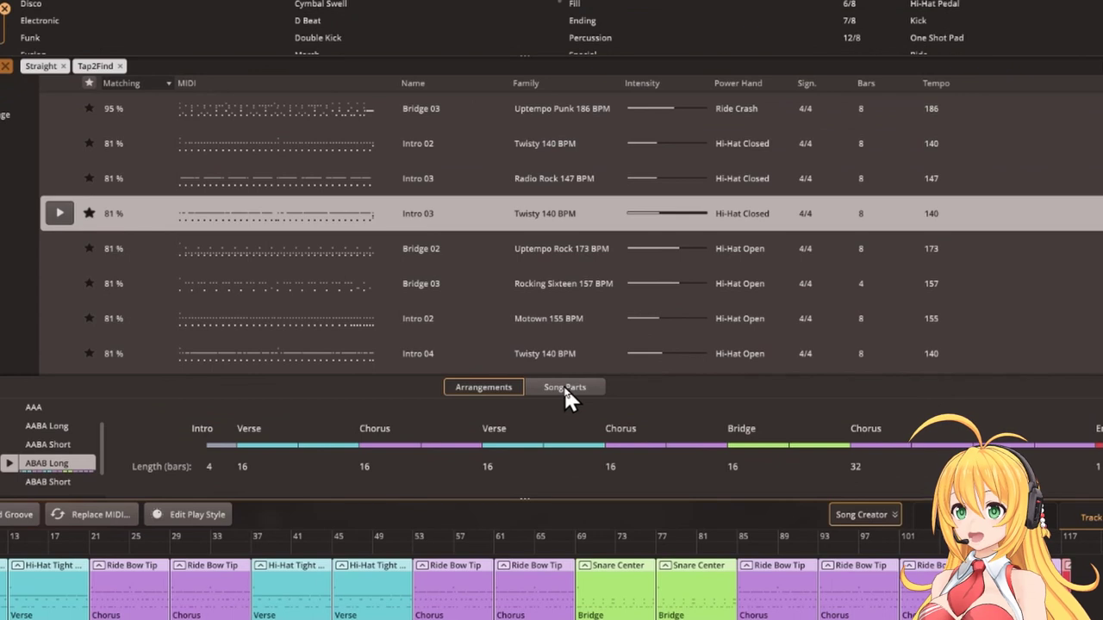
- Show the Song Creator's individual song parts and audition Verse 3 and Verse 5
left_click(565, 387)
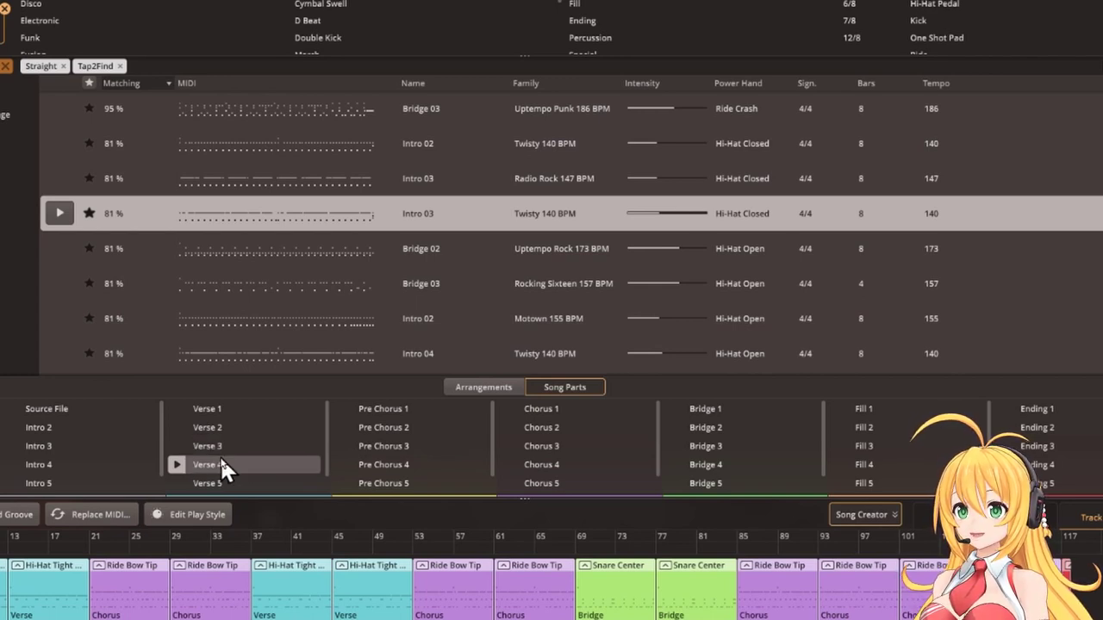
left_click(178, 445)
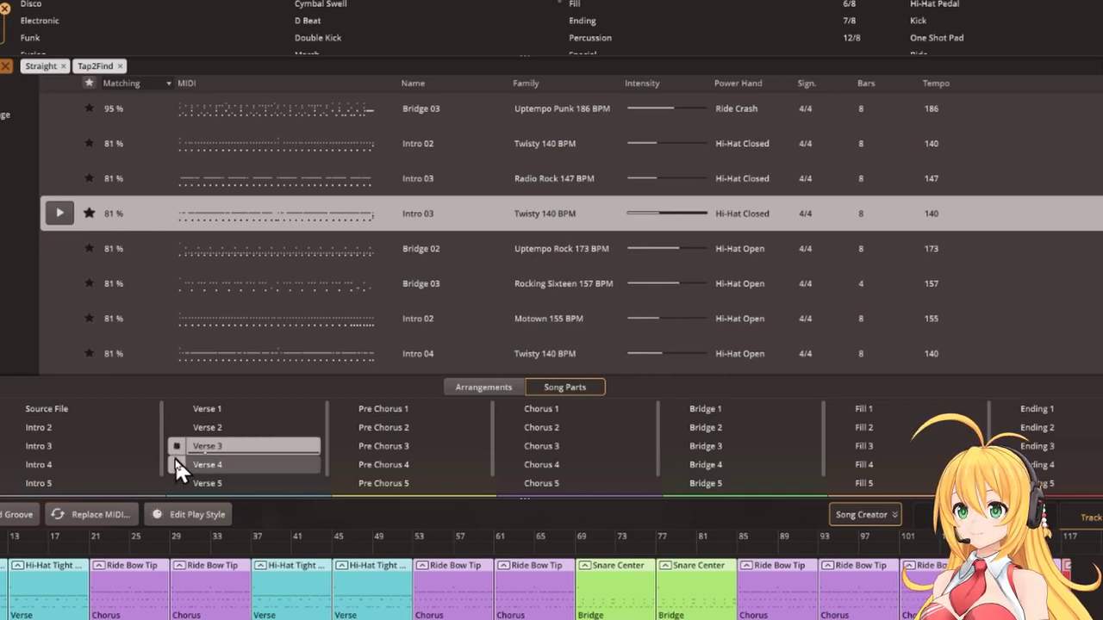
left_click(176, 483)
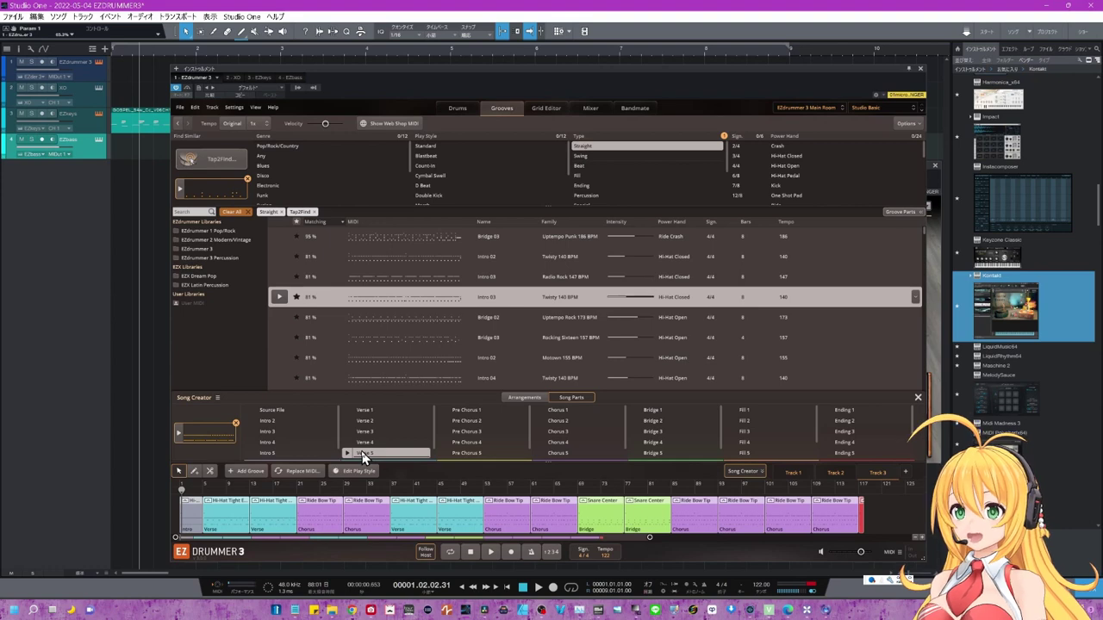
- Replace the second Verse block, at bar 13 of Track 3, with the Verse 5 song part
left_click(272, 511)
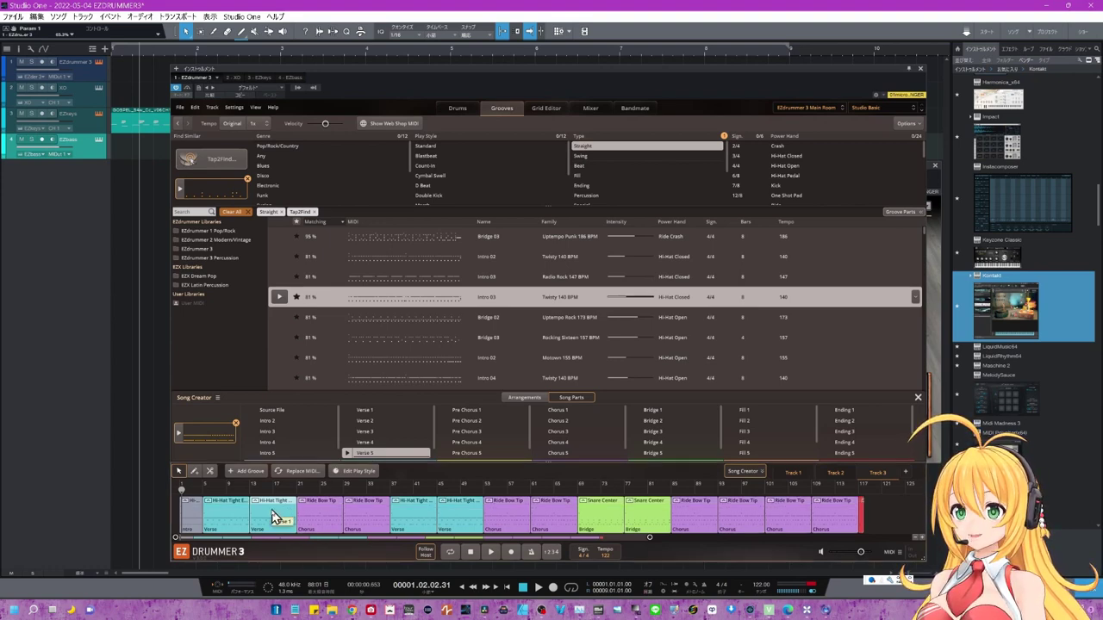
key("Delete")
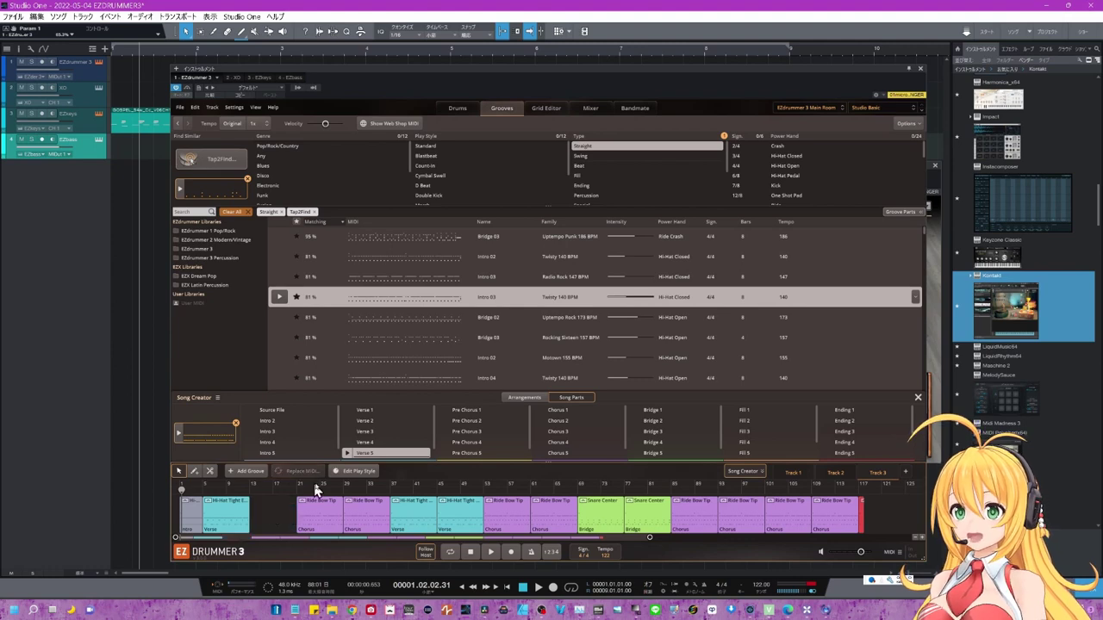
left_click_drag(365, 454, 255, 501)
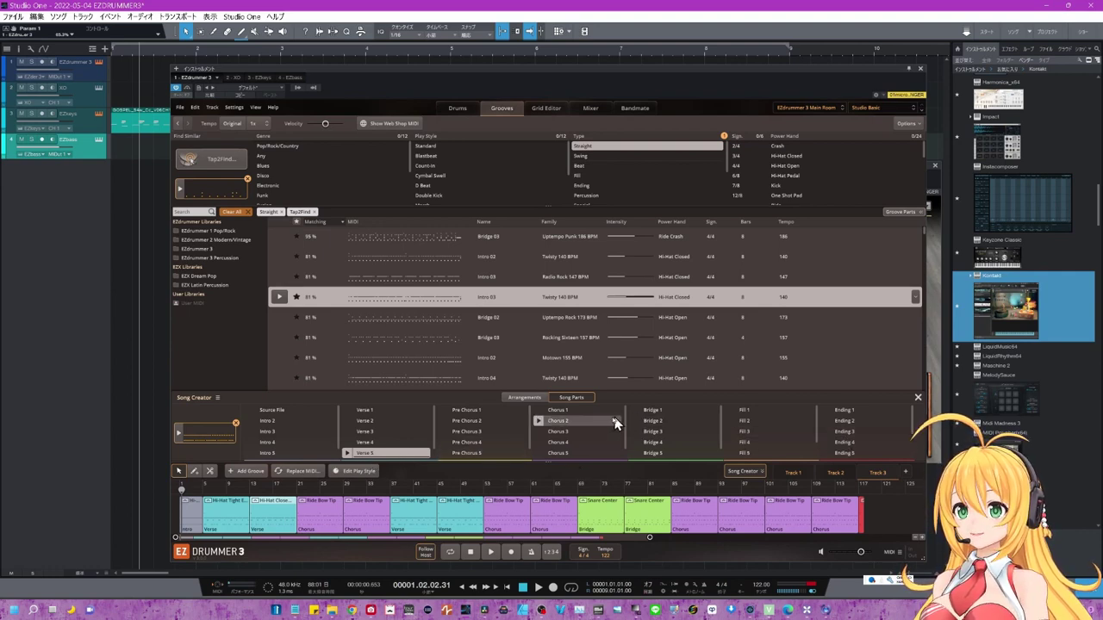
- Narrow the EZdrummer 3 plugin window and widen it until the whole Track 3 arrangement fits inside
left_click_drag(891, 554, 639, 551)
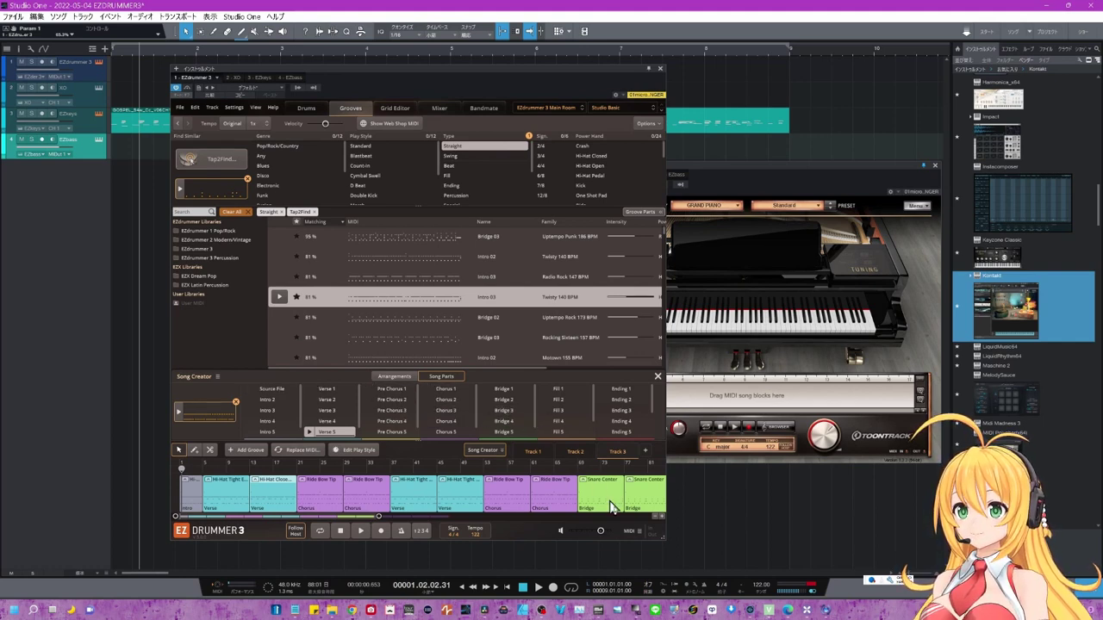
left_click_drag(664, 537, 984, 559)
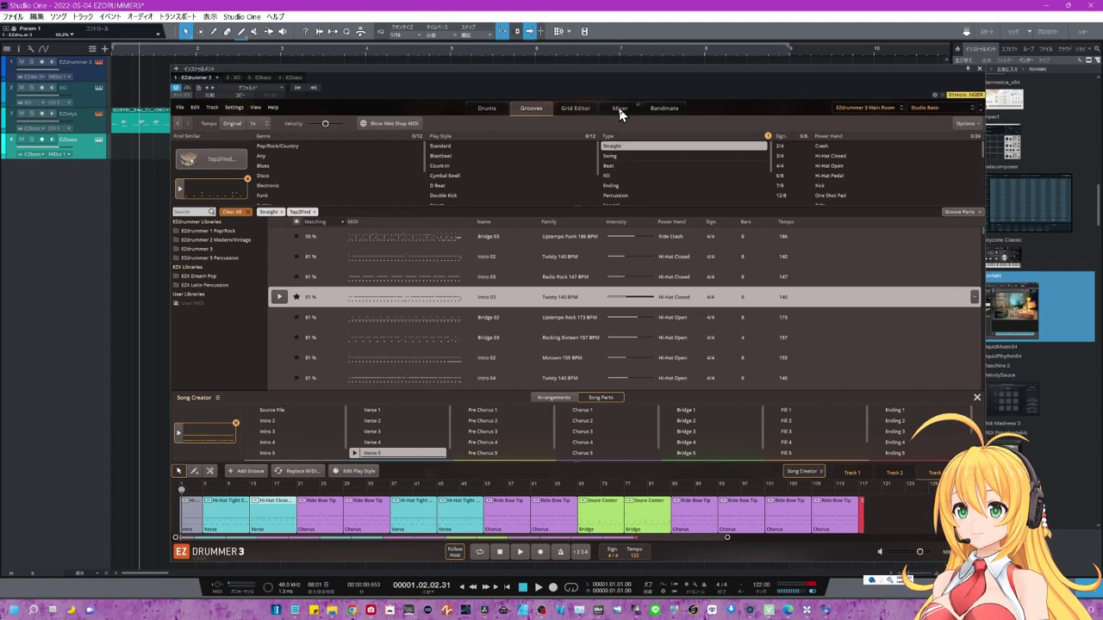
left_click(621, 110)
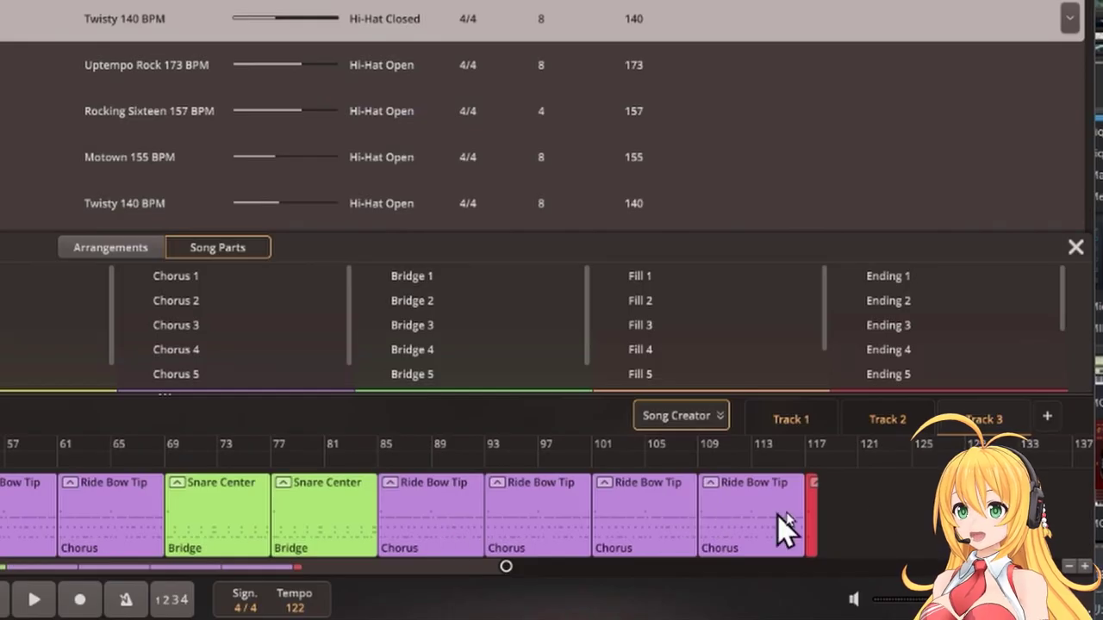
- Select all blocks of Track 3 and place them as MIDI at bar 1 of Studio One's EZdrummer 3 track
left_click_drag(861, 489, 572, 542)
left_click(849, 525)
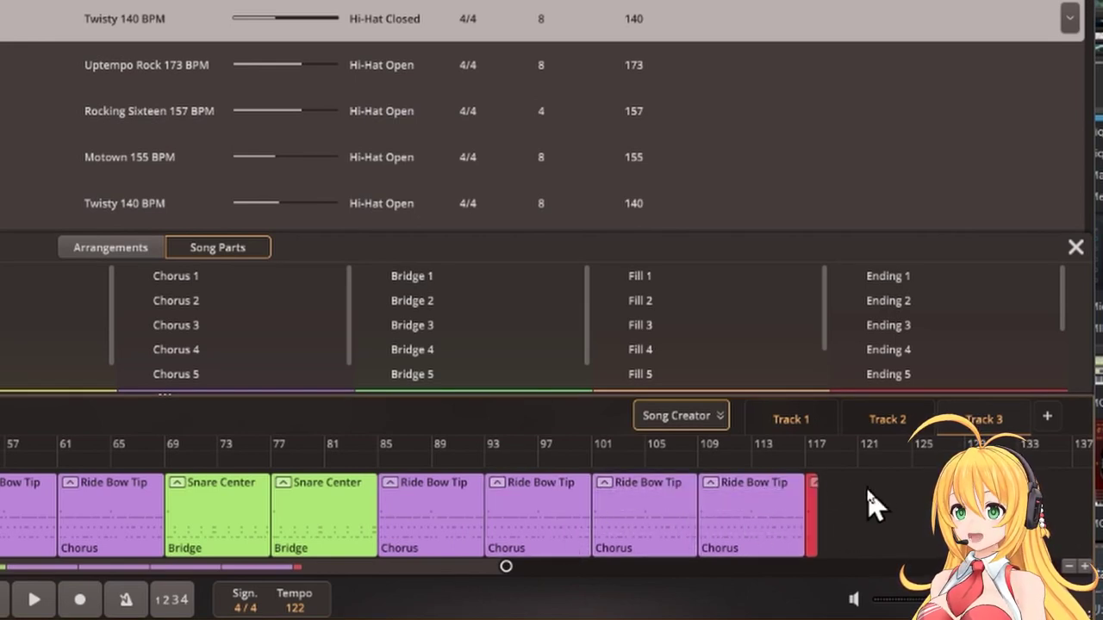
right_click(866, 505)
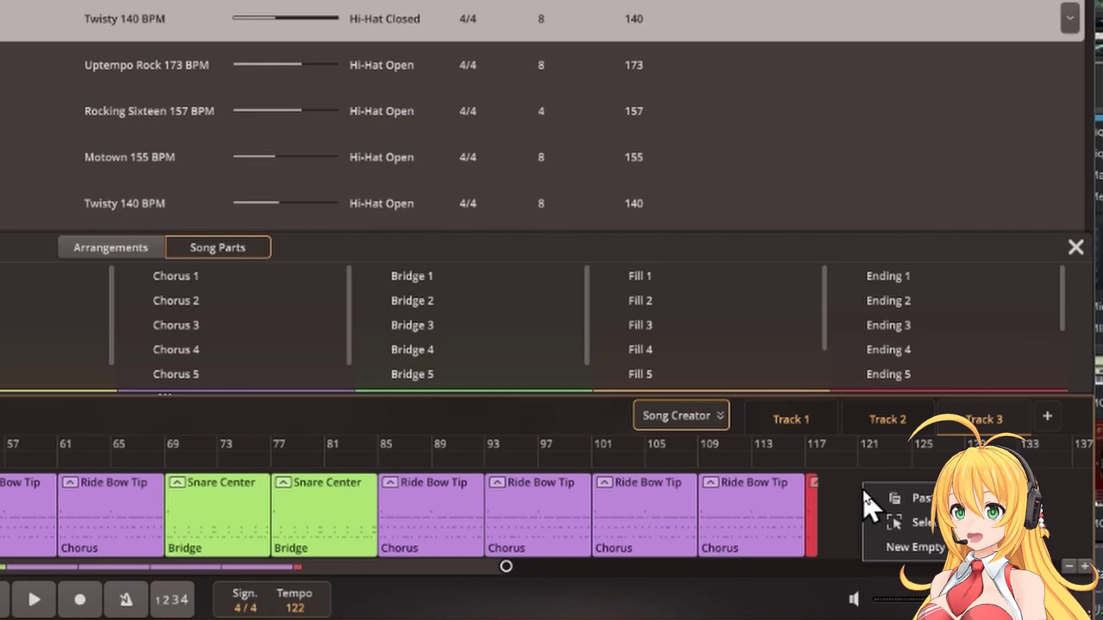
left_click(888, 523)
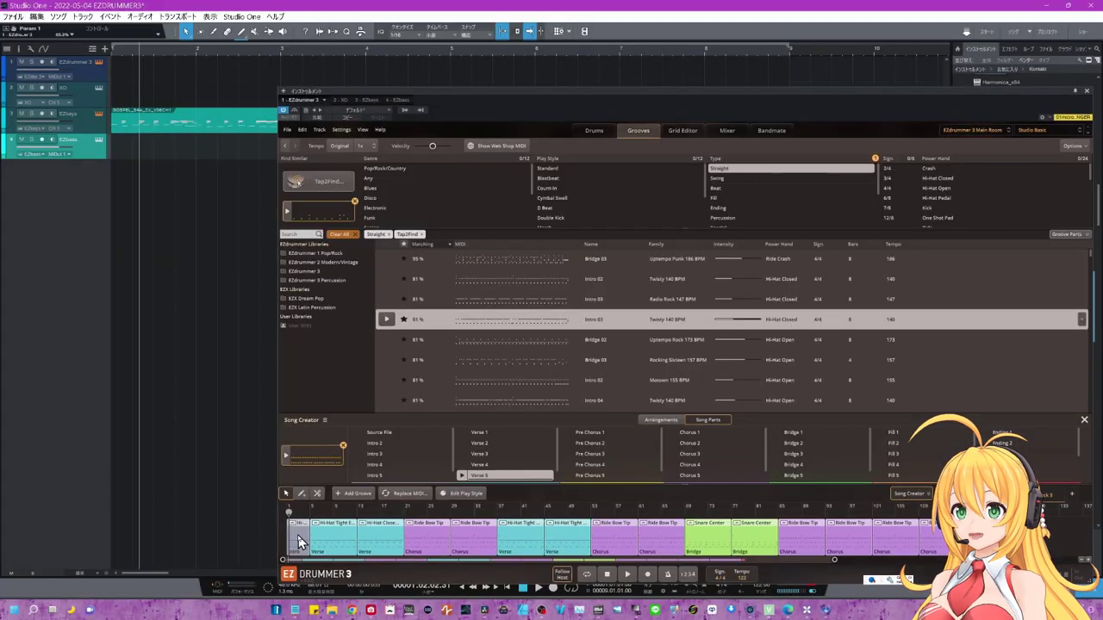
left_click_drag(301, 537, 121, 64)
left_click_drag(231, 15, 238, 18)
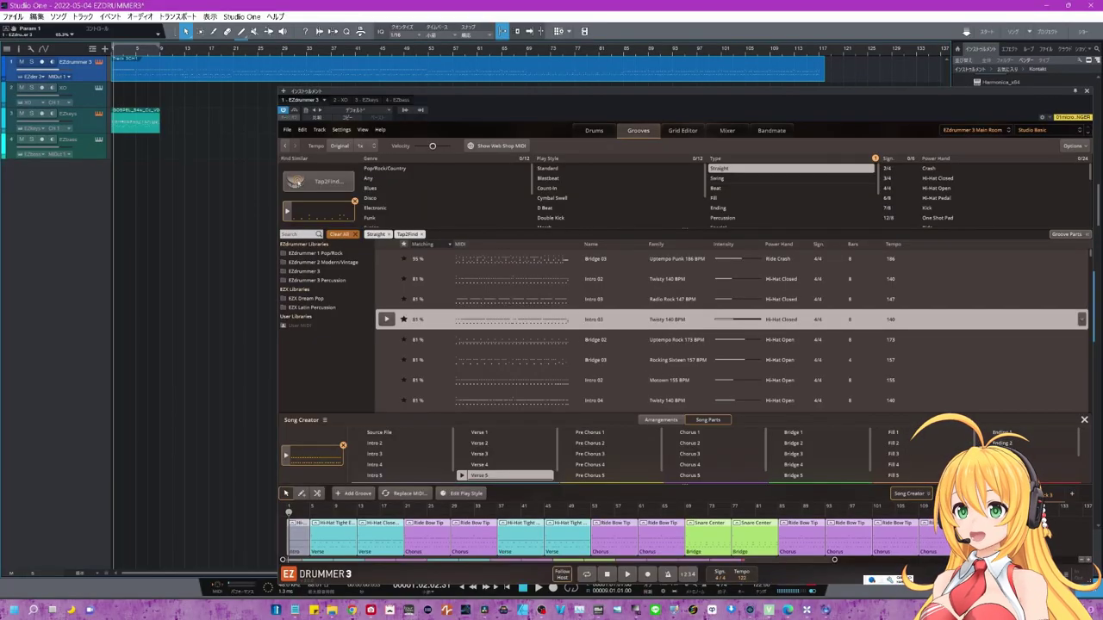
- Place a copy of only the Chorus block at bar 53 on Studio One's EZkeys track, directly after the existing clip
left_click(1017, 538)
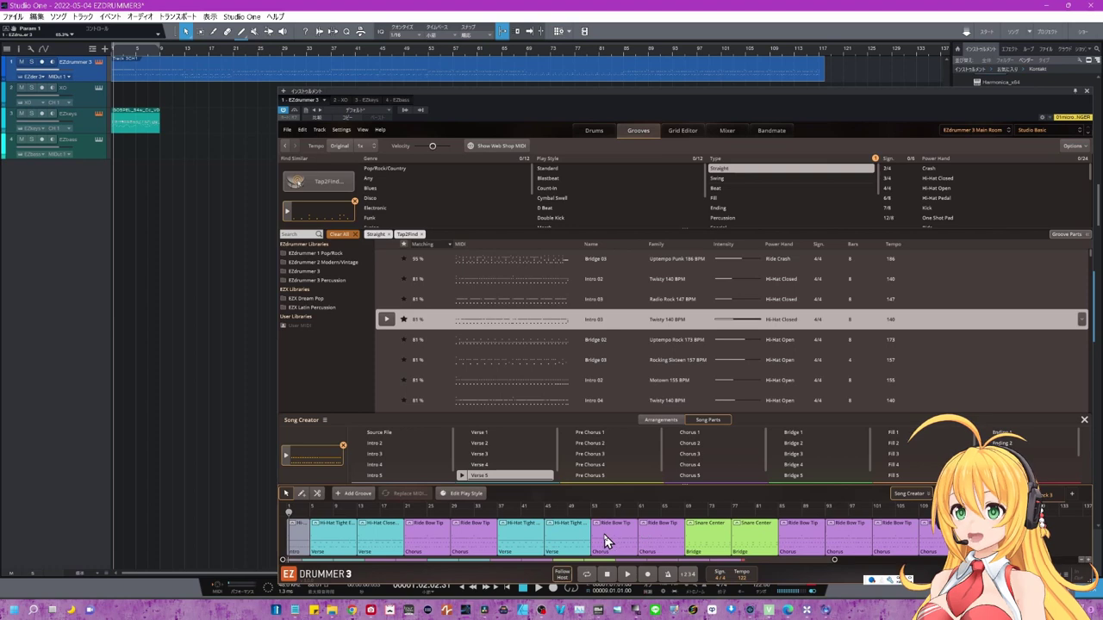
left_click(604, 535)
left_click_drag(604, 535, 178, 129)
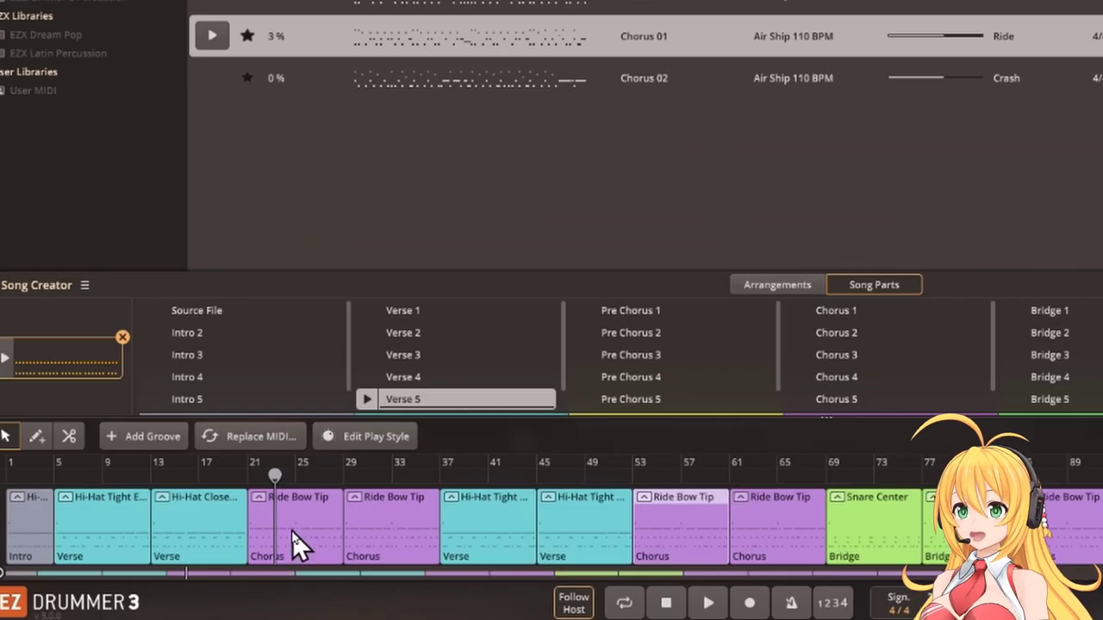
- Replace the Chorus block at bar 21 with the Blues groove 02. Hats 4th Rock Closed and play it back from bar 21
left_click(292, 531)
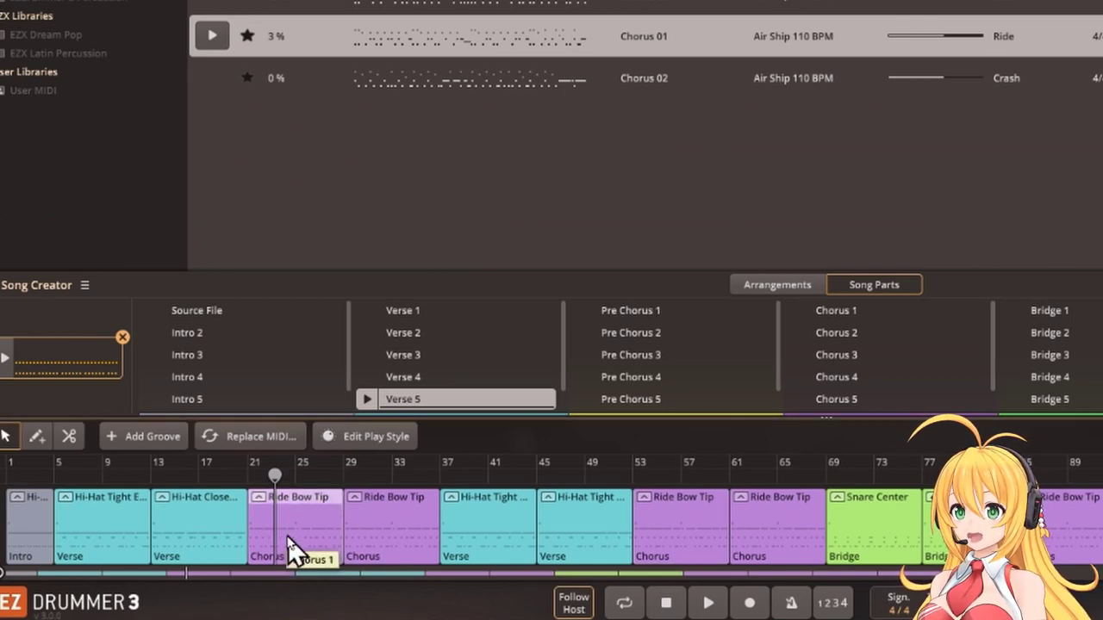
left_click(255, 434)
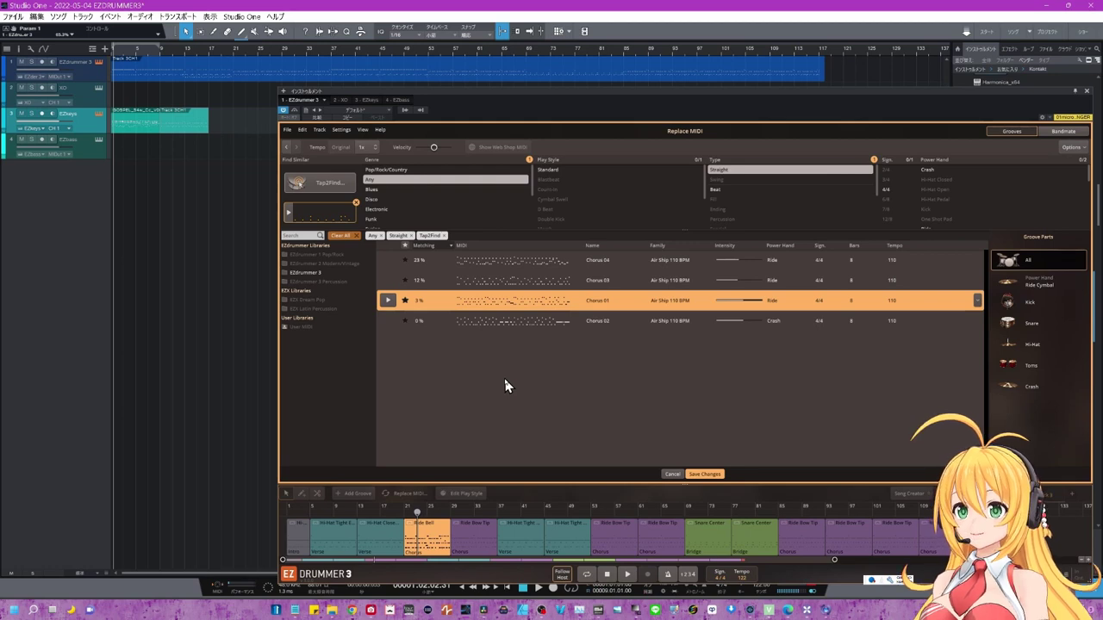
left_click(387, 192)
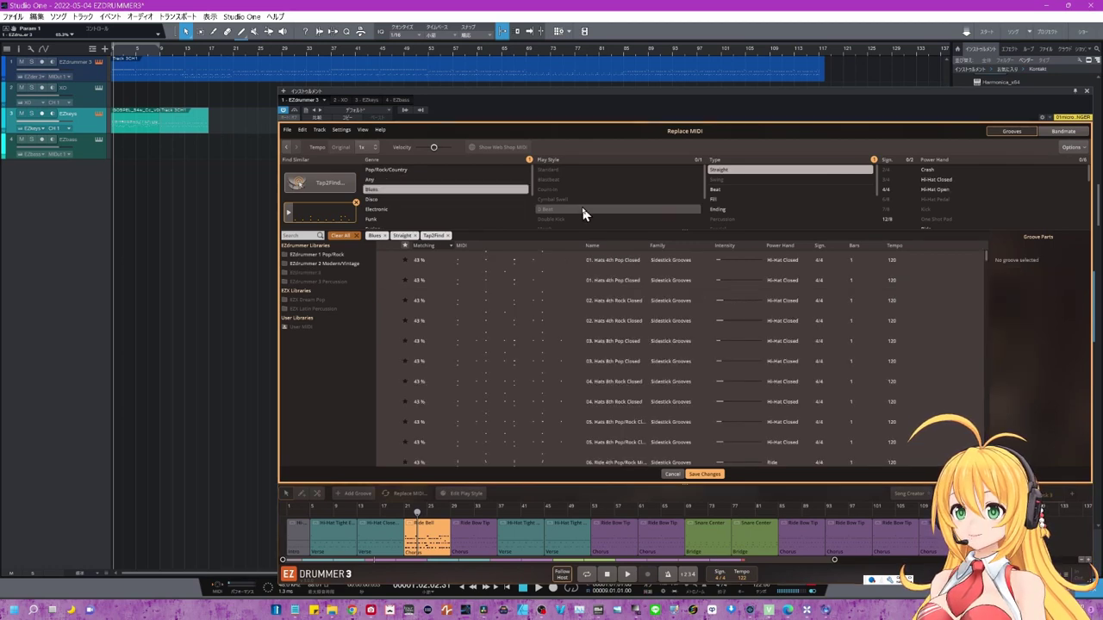
left_click(397, 267)
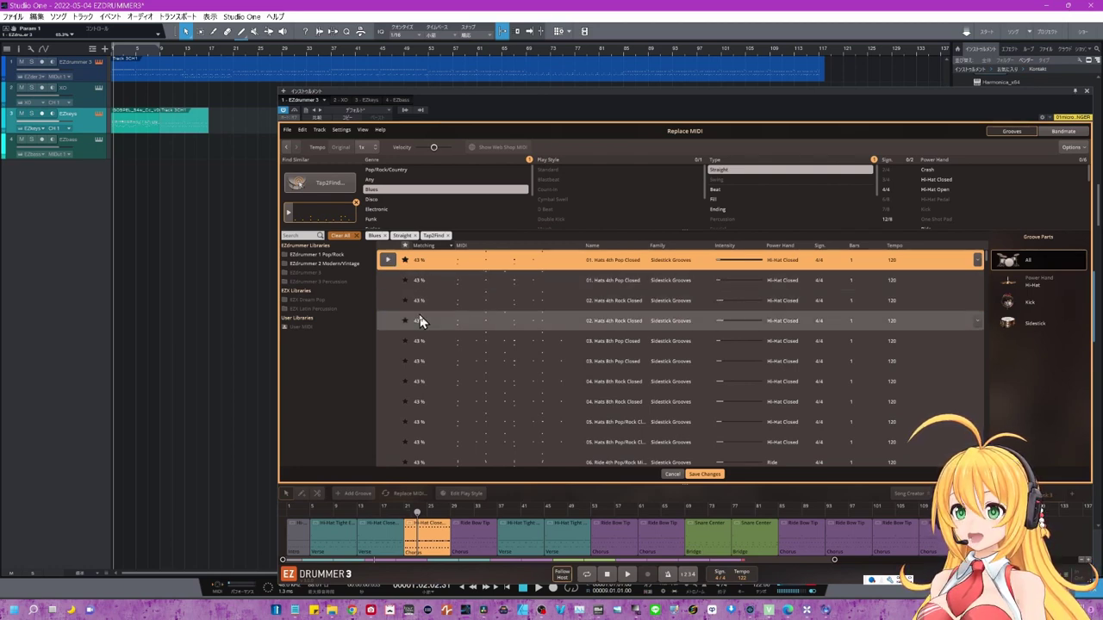
left_click(392, 322)
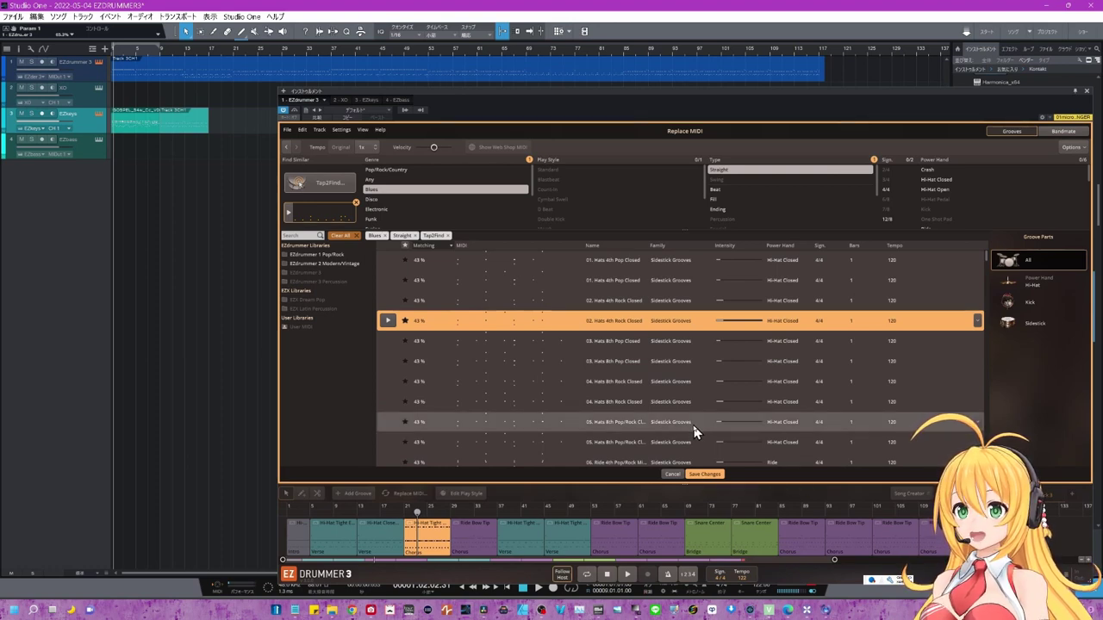
left_click(703, 475)
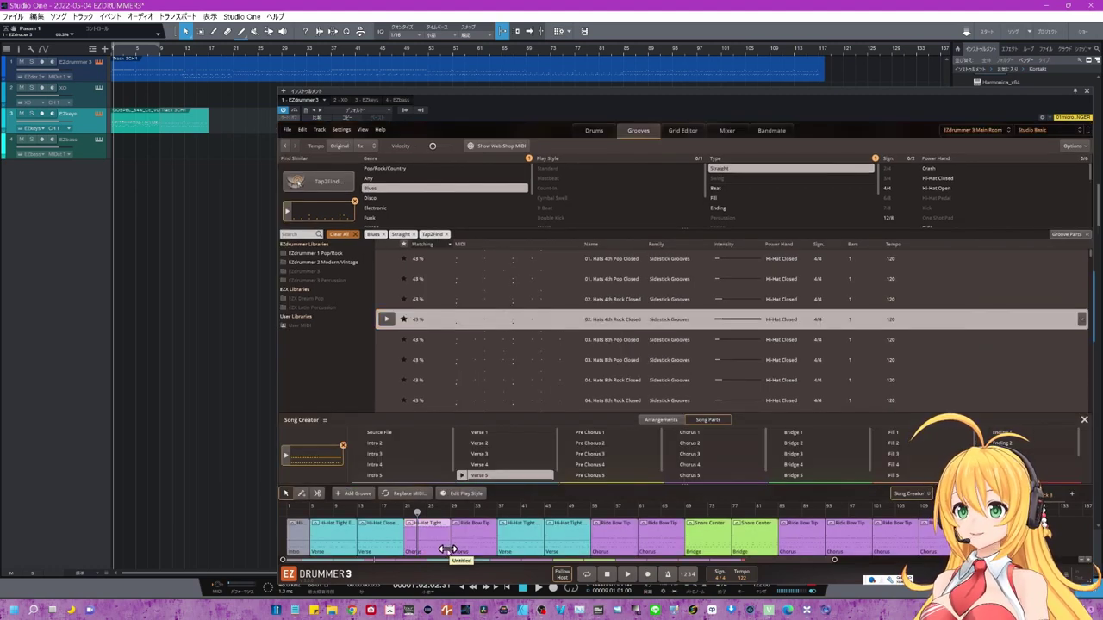
left_click(407, 512)
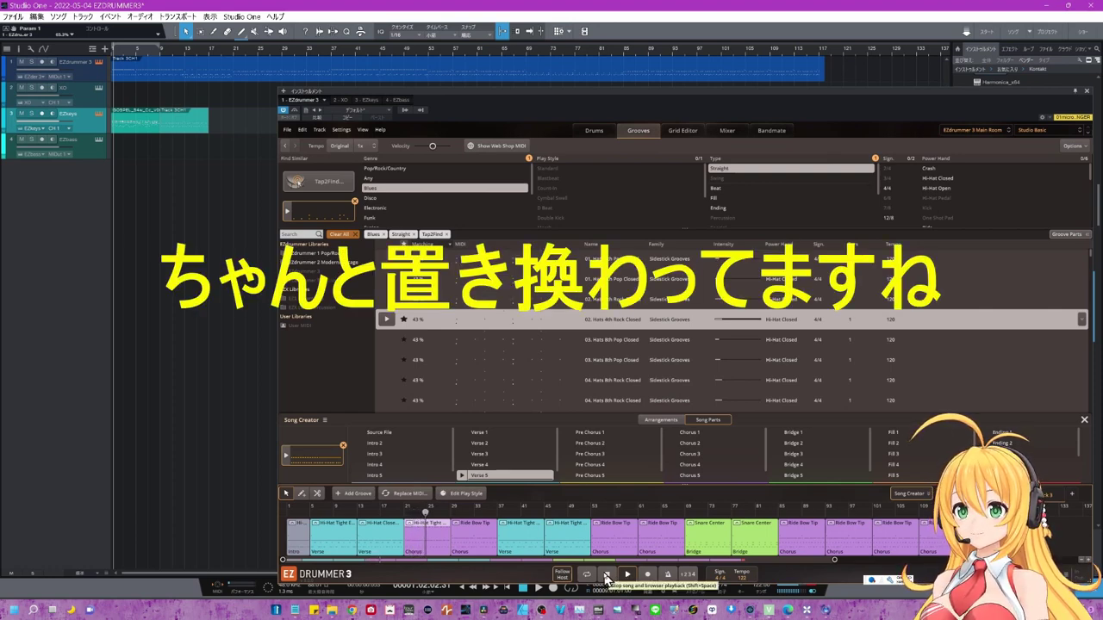
left_click(607, 575)
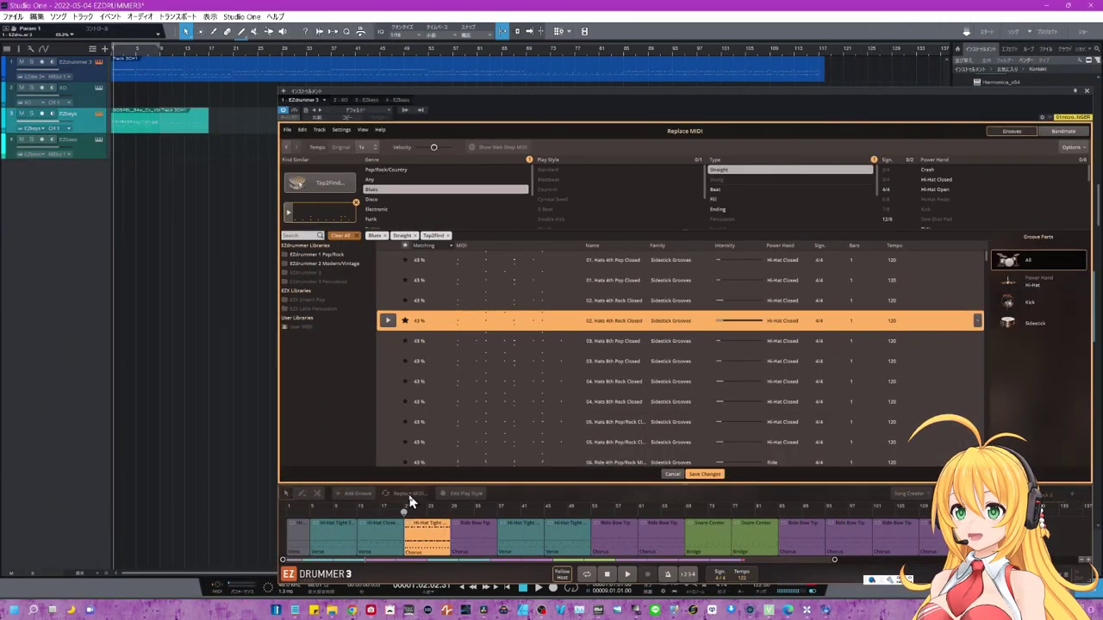
- Replace only the Sidestick part of the bar 21 Chorus block with 02. Hats 4th Rock Closed and play the block back
left_click(1026, 281)
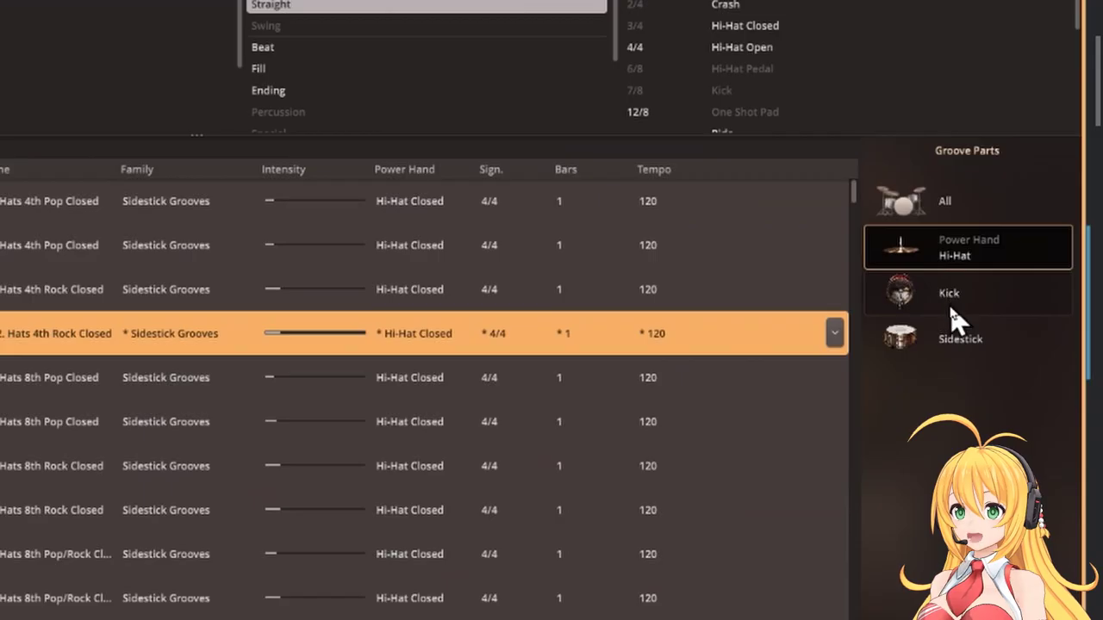
left_click(961, 299)
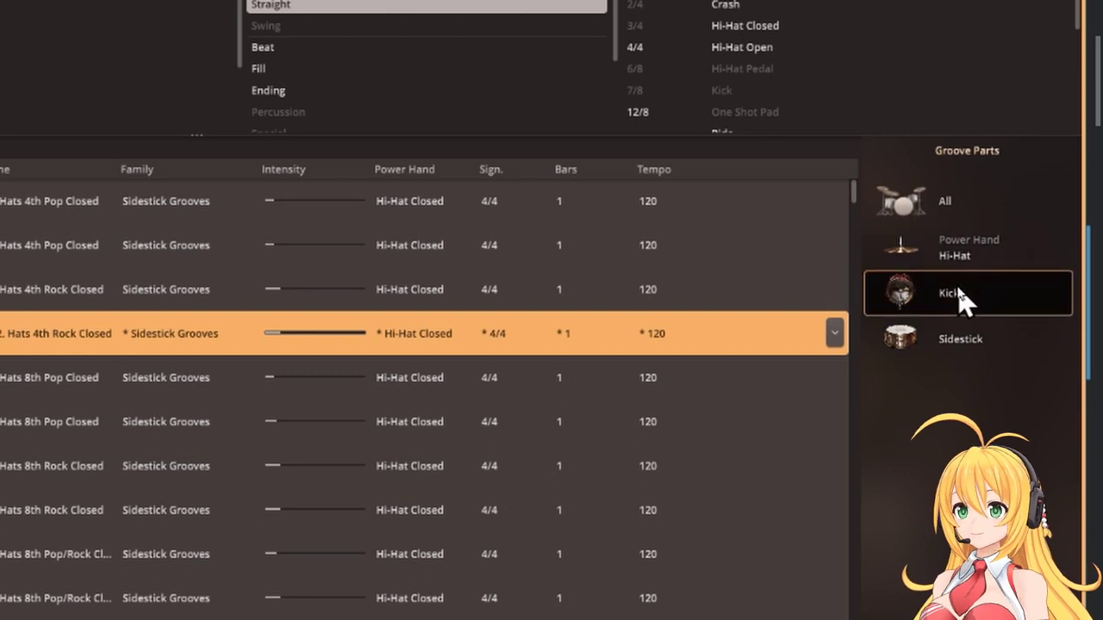
left_click(969, 352)
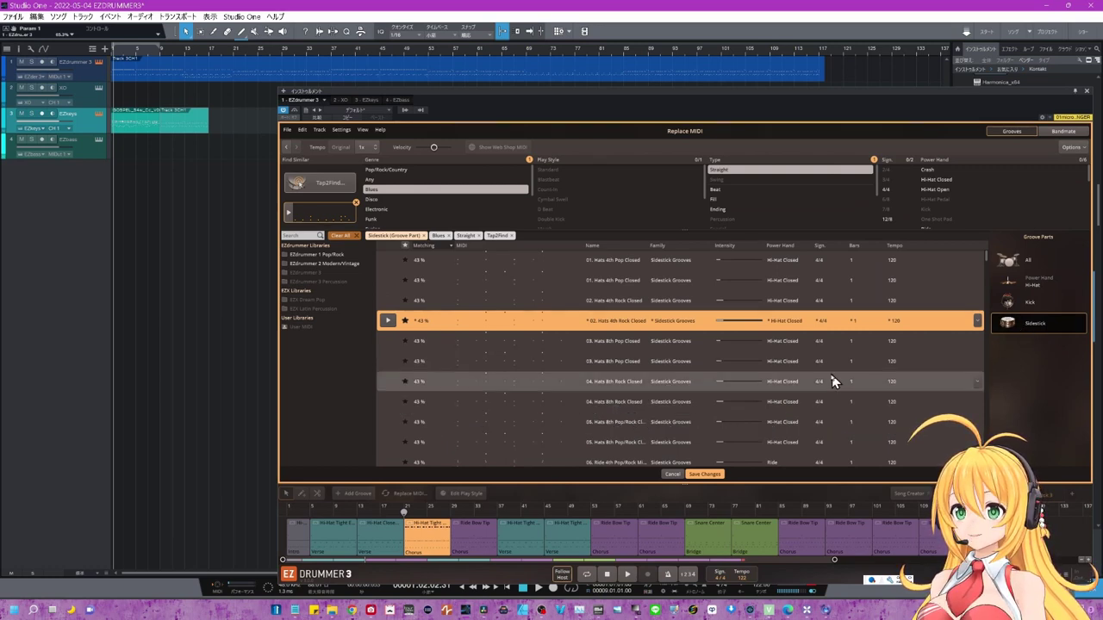
left_click(705, 474)
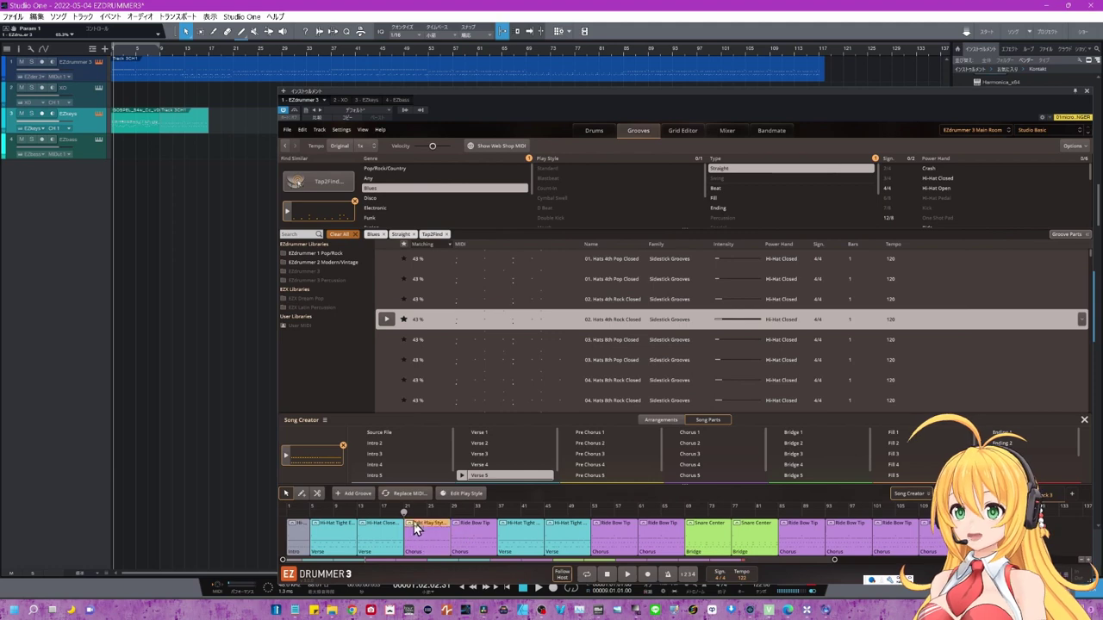
left_click(624, 574)
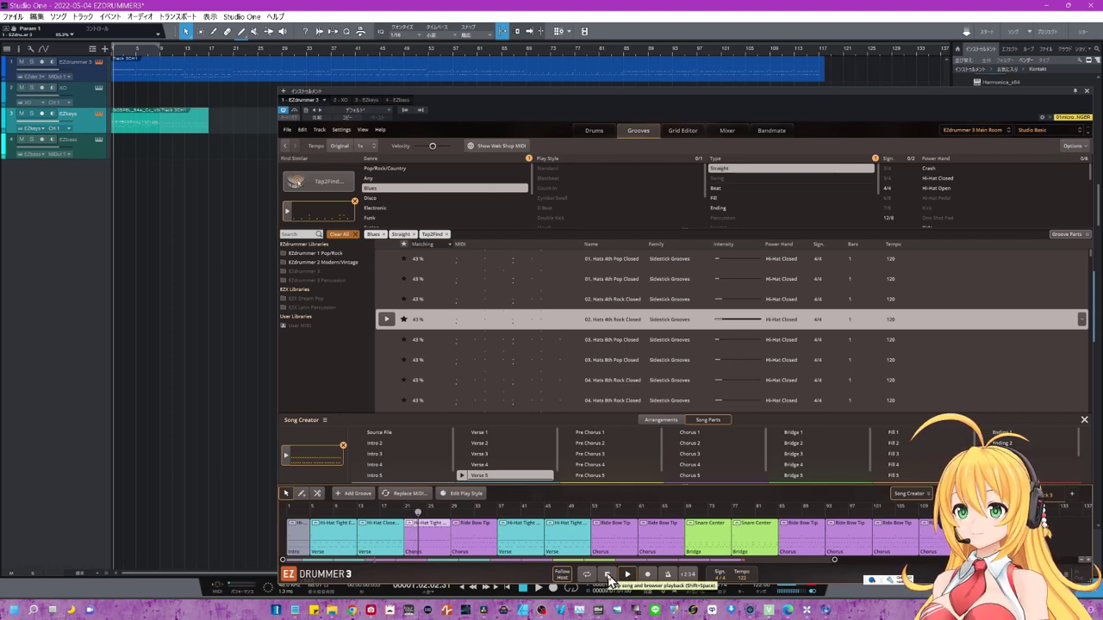
left_click(608, 576)
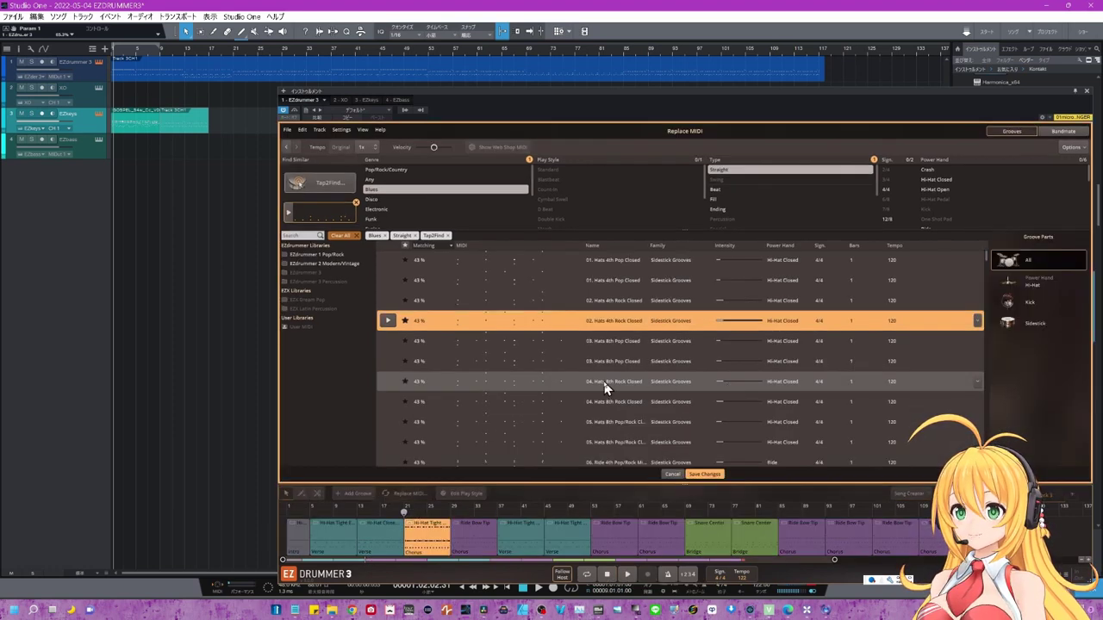
- Replace only the Sidestick part of the bar 21 Chorus block with a 03. Hats 8th Pop Closed groove and play it back
scroll(459, 426, "down", 1)
scroll(459, 427, "down", 5)
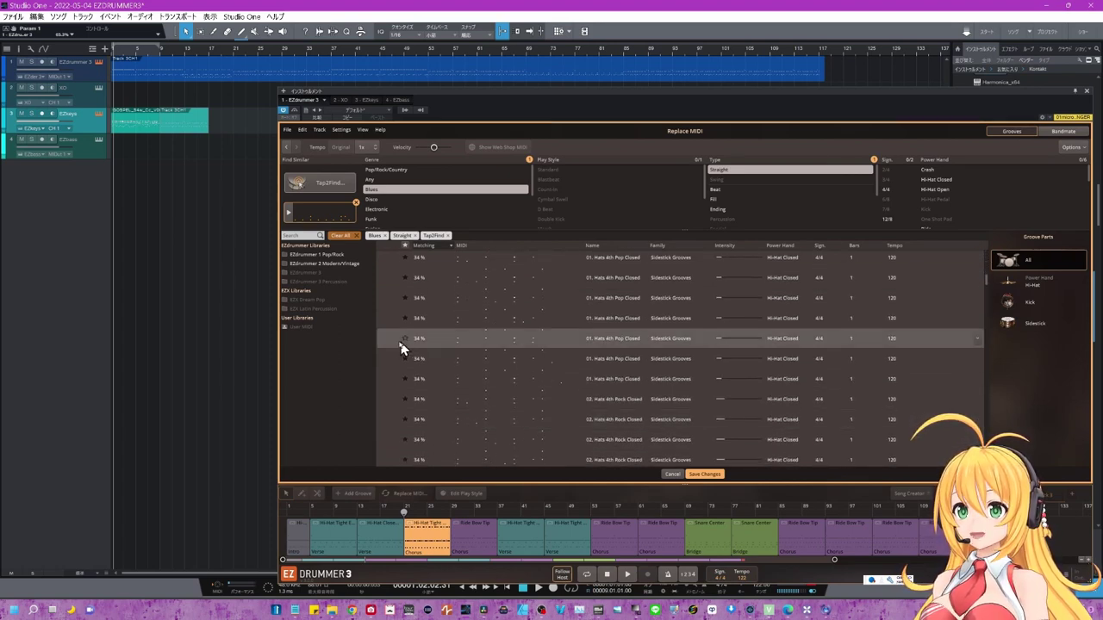
left_click(395, 345)
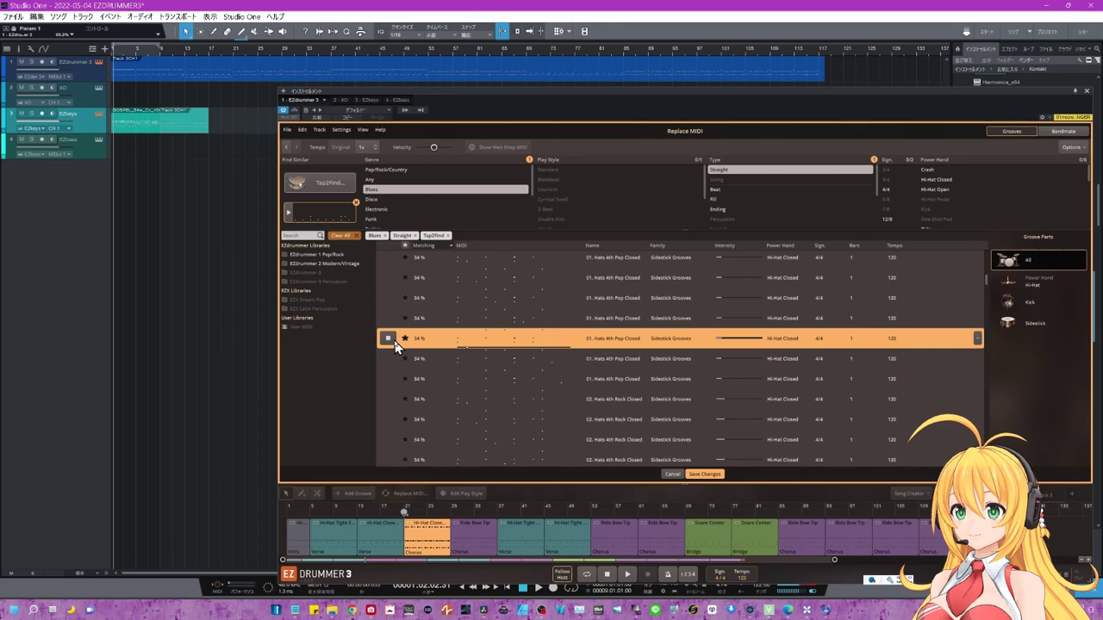
scroll(426, 345, "down", 6)
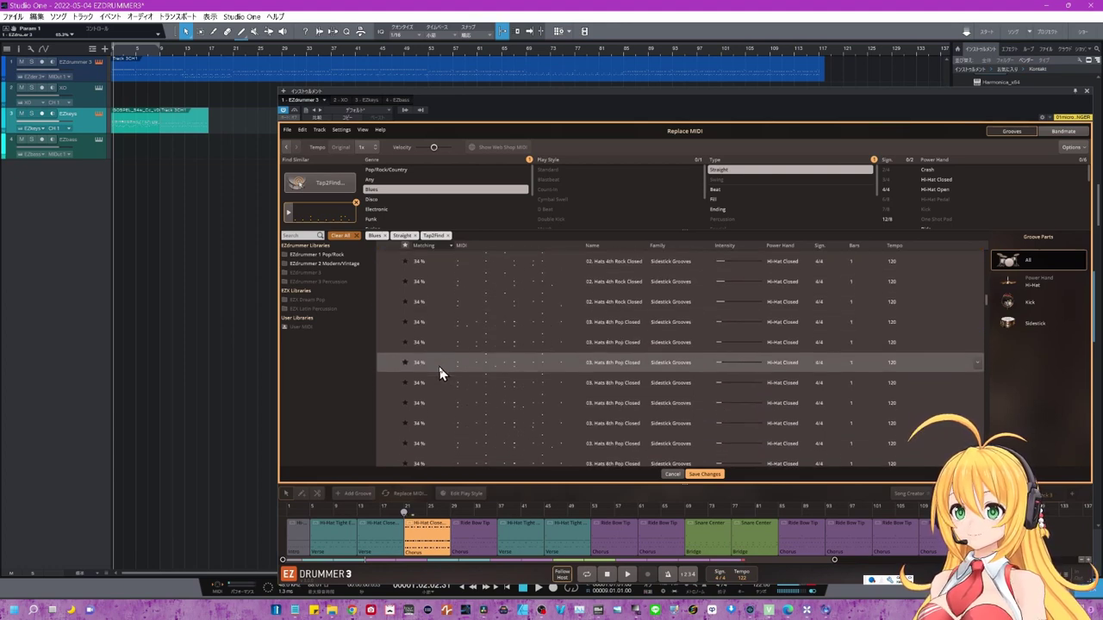
left_click(388, 404)
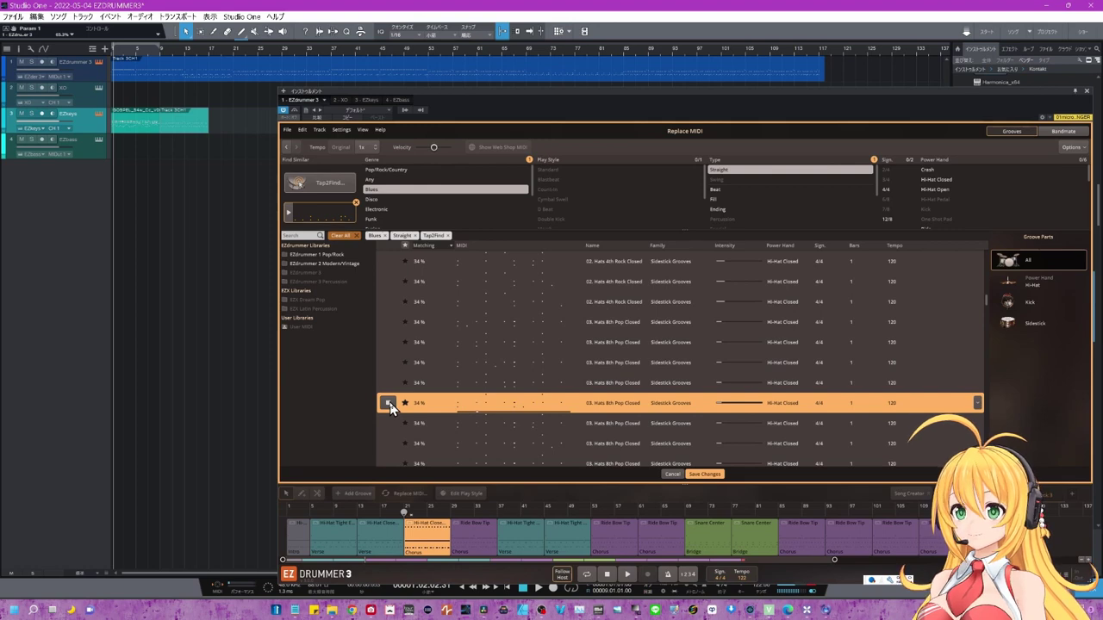
left_click(390, 403)
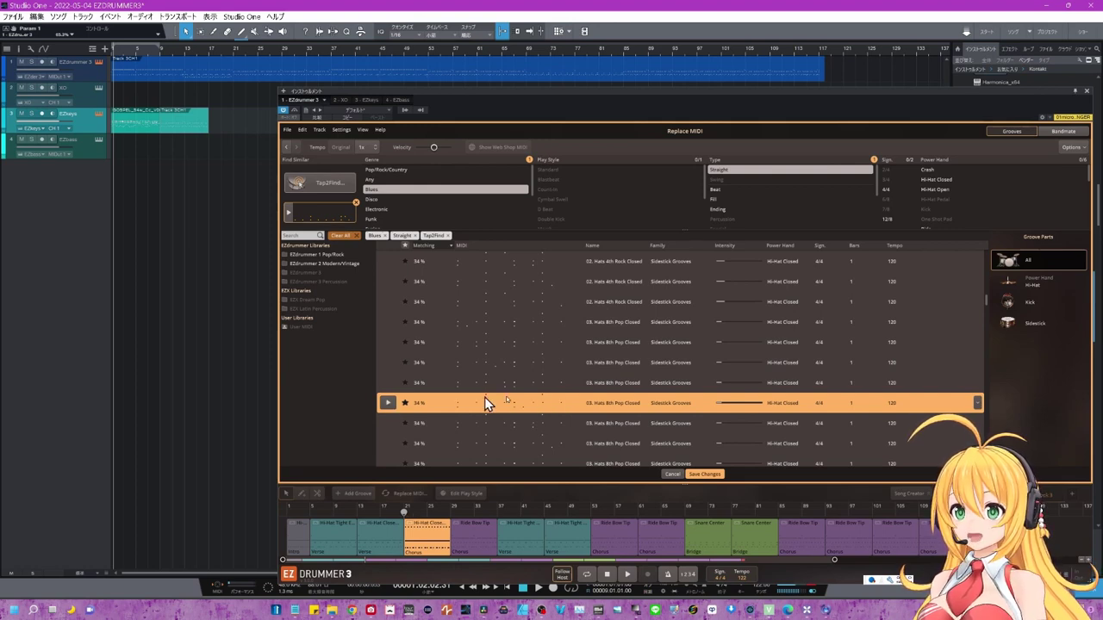
left_click(1034, 327)
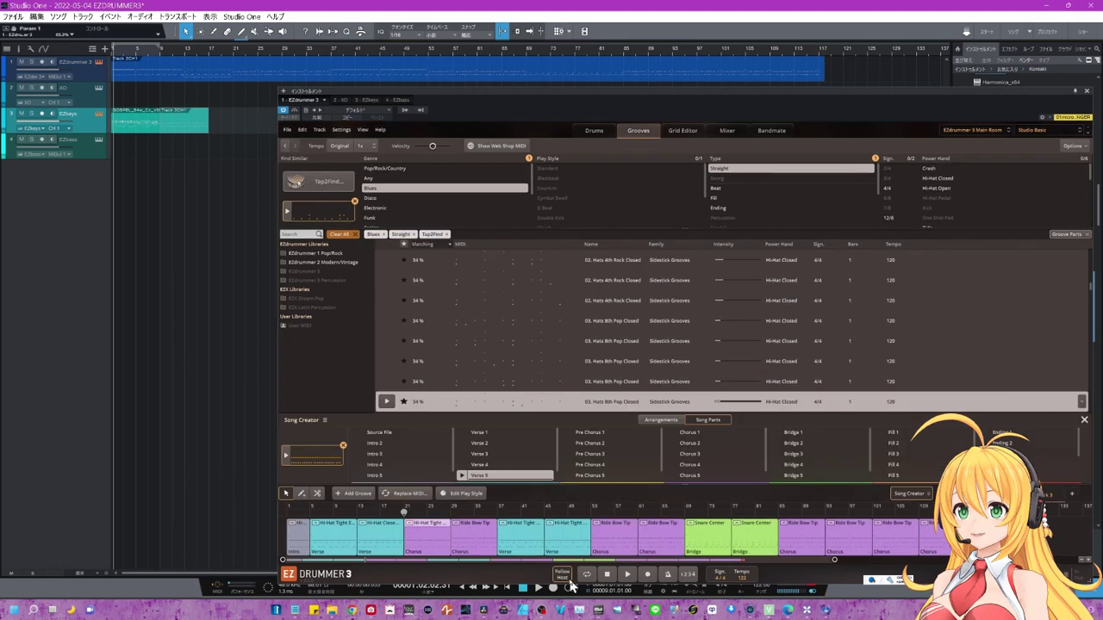
left_click(628, 575)
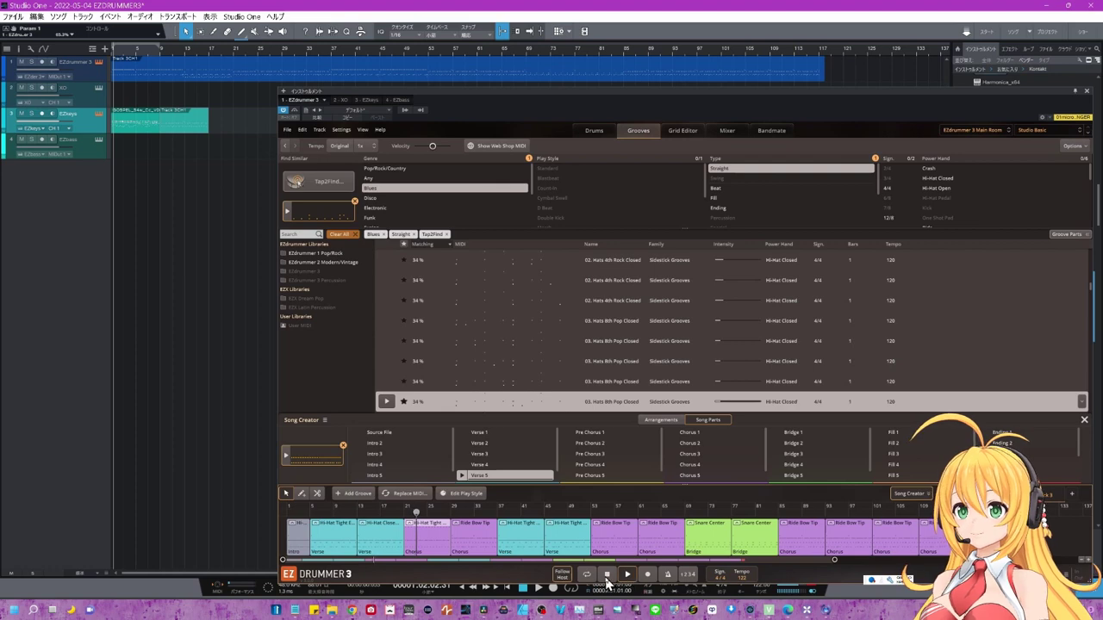
left_click(608, 576)
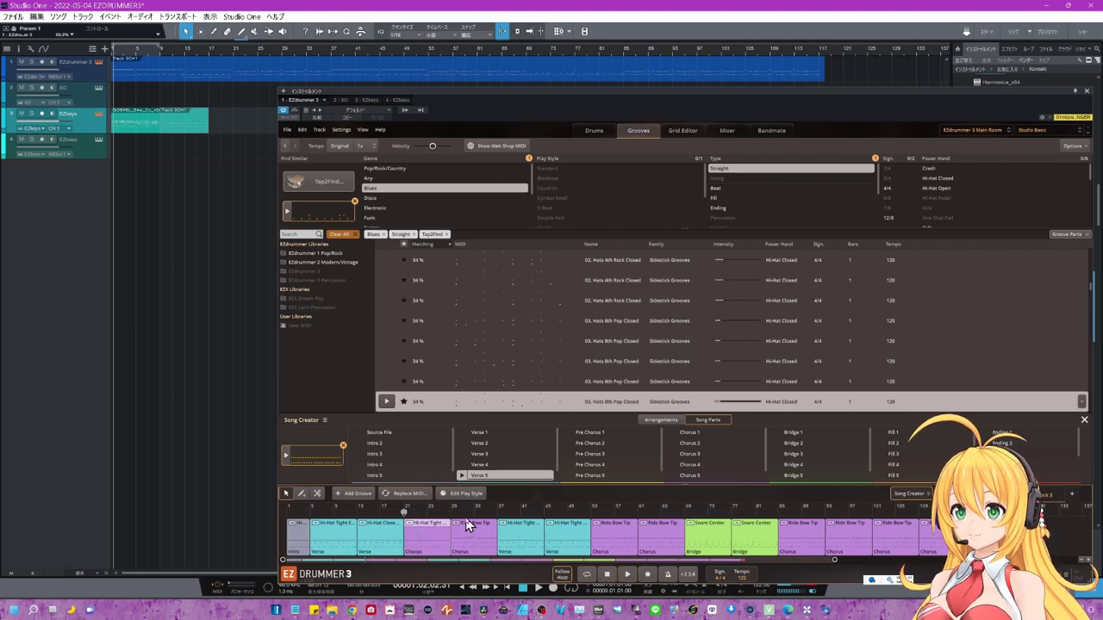